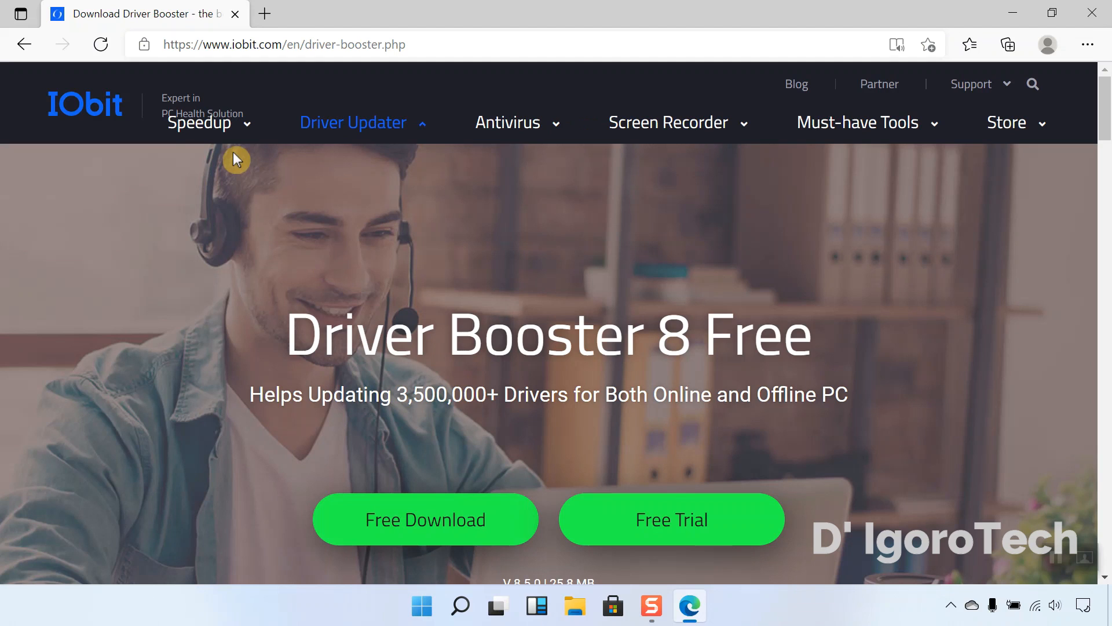
Download the Driver Booster Free installer for Windows from the IObit site through its Softonic download page
{"action": "mouse_move", "coordinate": [346, 120]}
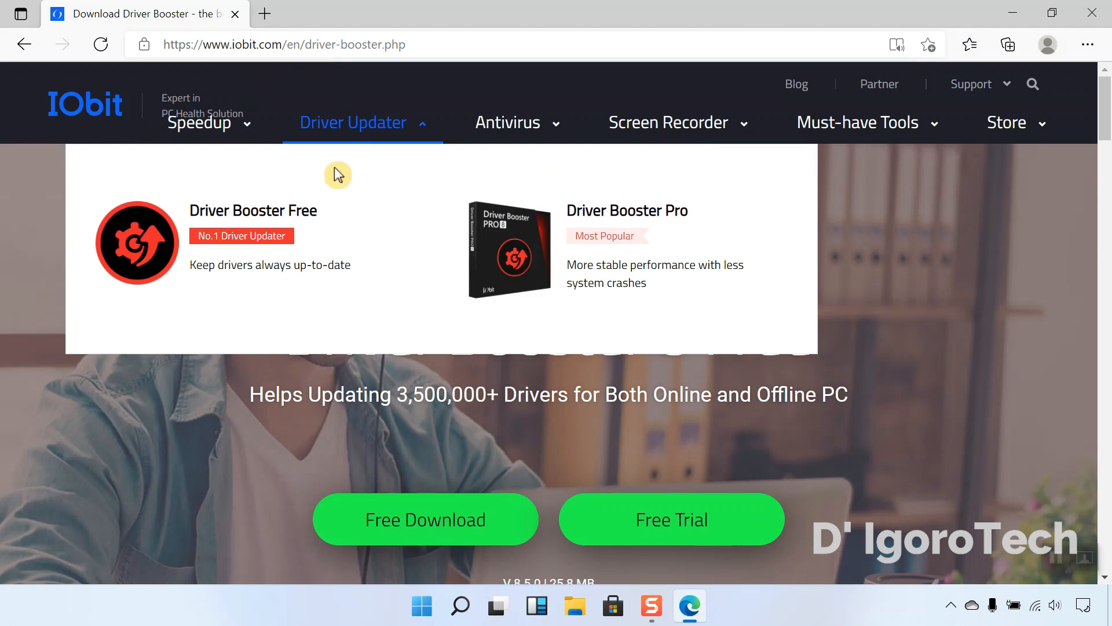
{"action": "scroll", "coordinate": [296, 509], "scroll_direction": "down", "scroll_amount": 2}
{"action": "scroll", "coordinate": [296, 509], "scroll_direction": "down", "scroll_amount": 1}
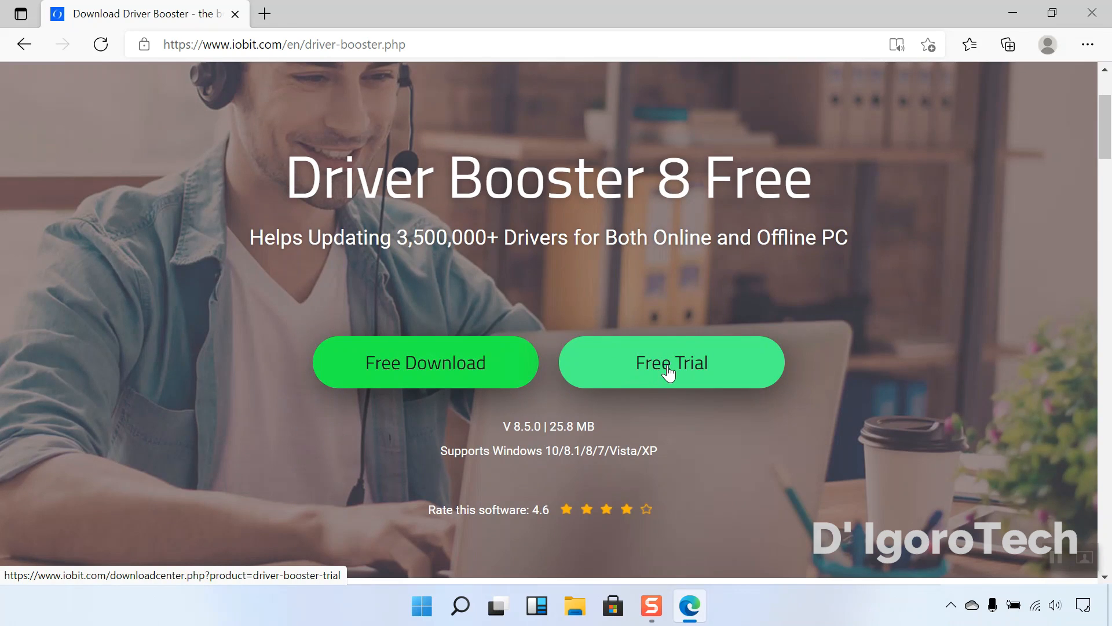
{"action": "left_click", "coordinate": [438, 370]}
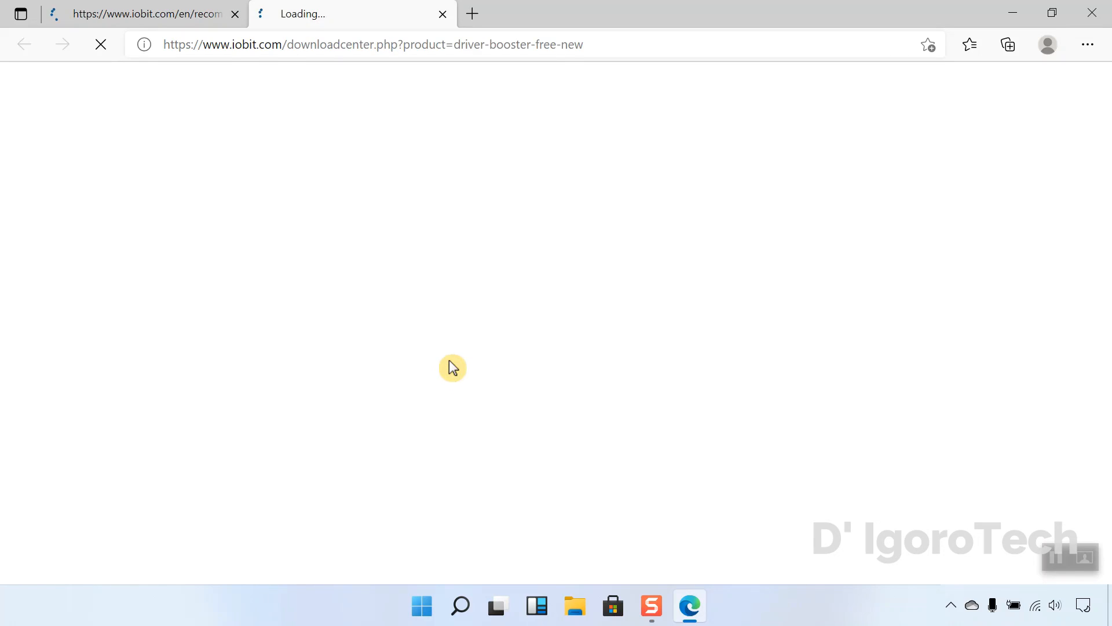
{"action": "scroll", "coordinate": [472, 362], "scroll_direction": "down", "scroll_amount": 1}
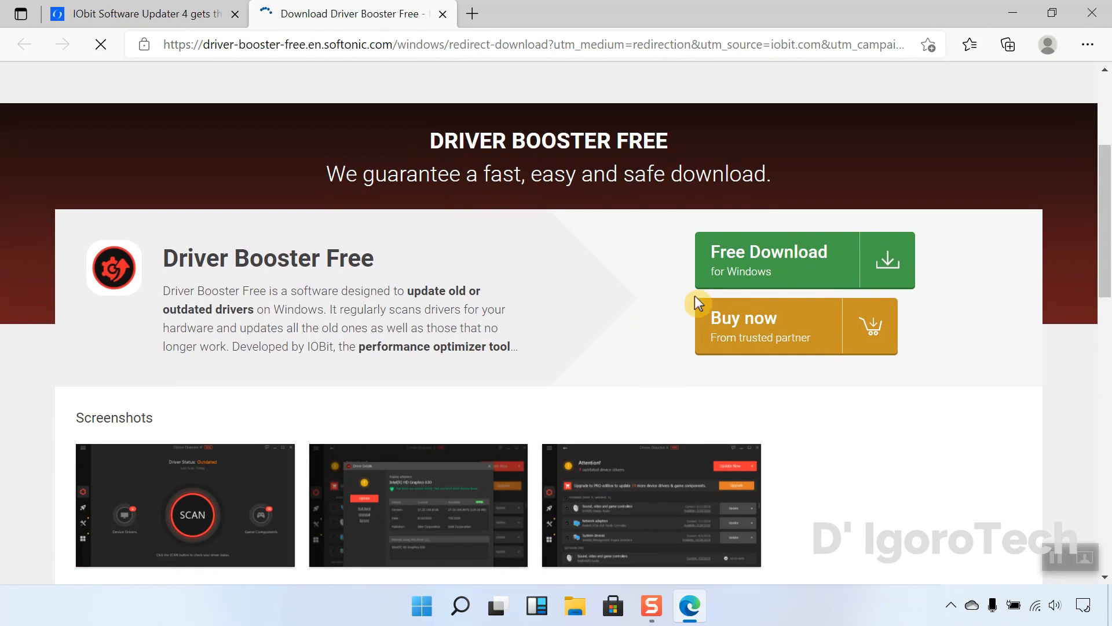
{"action": "left_click", "coordinate": [777, 274]}
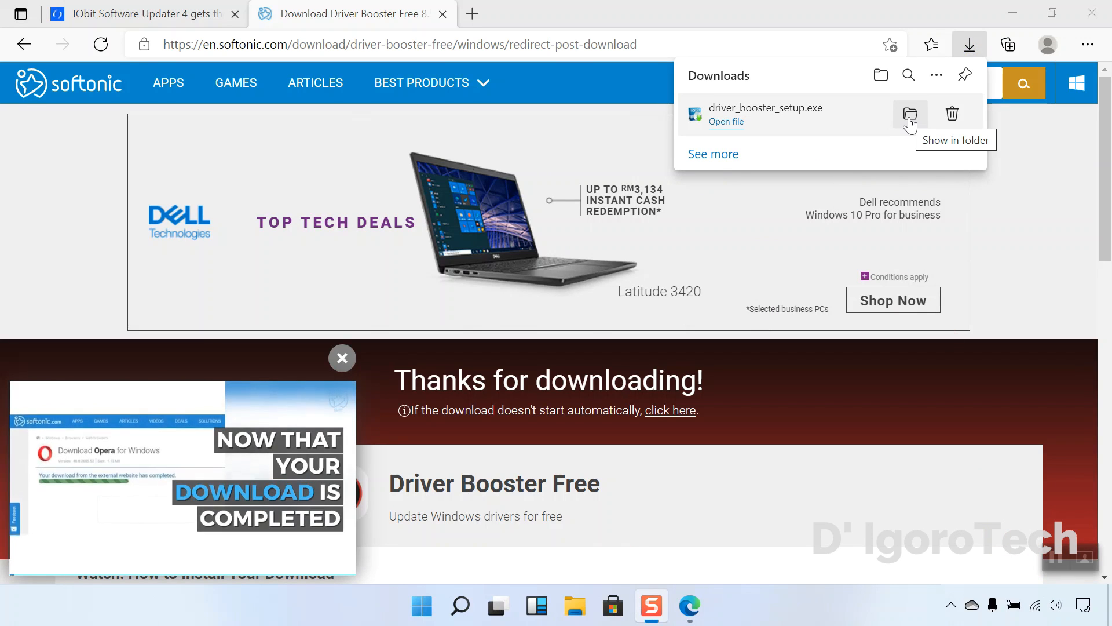
Run driver_booster_setup from the Downloads folder and install Driver Booster 8, declining the Opera browser and iTop VPN offers
{"action": "left_click", "coordinate": [909, 119]}
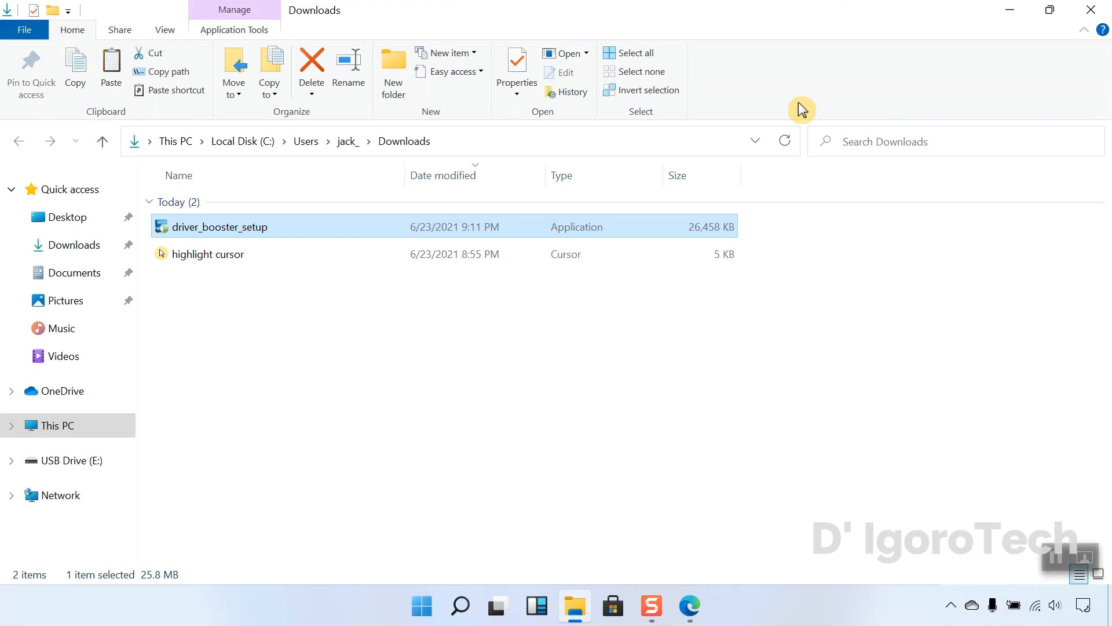
{"action": "double_click", "coordinate": [241, 233]}
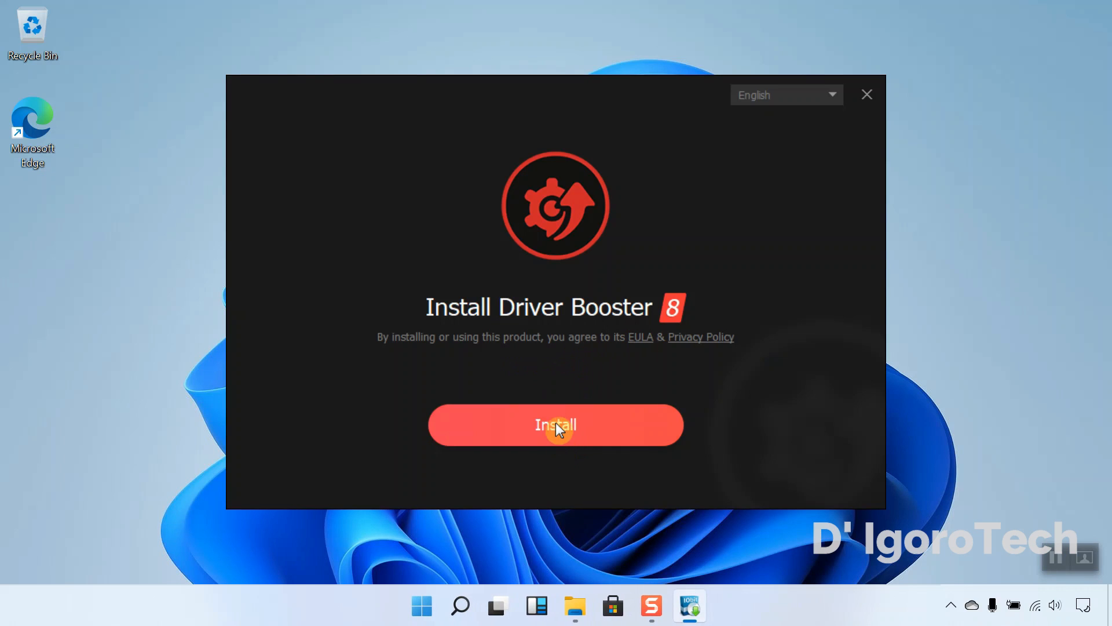
{"action": "left_click", "coordinate": [555, 423]}
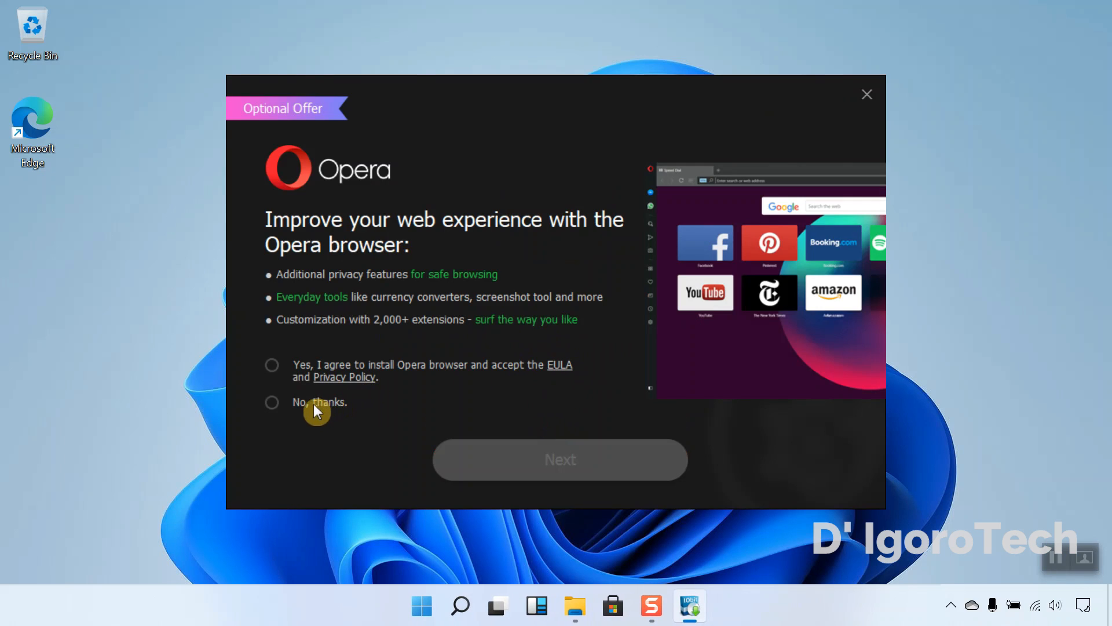
{"action": "left_click", "coordinate": [273, 401]}
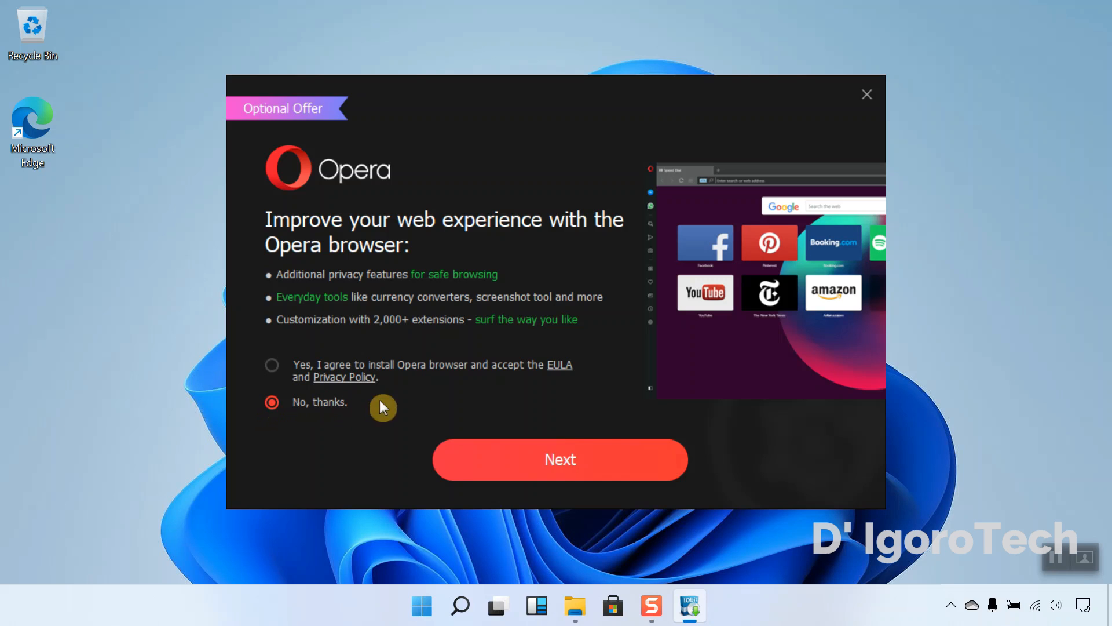
{"action": "left_click", "coordinate": [589, 452]}
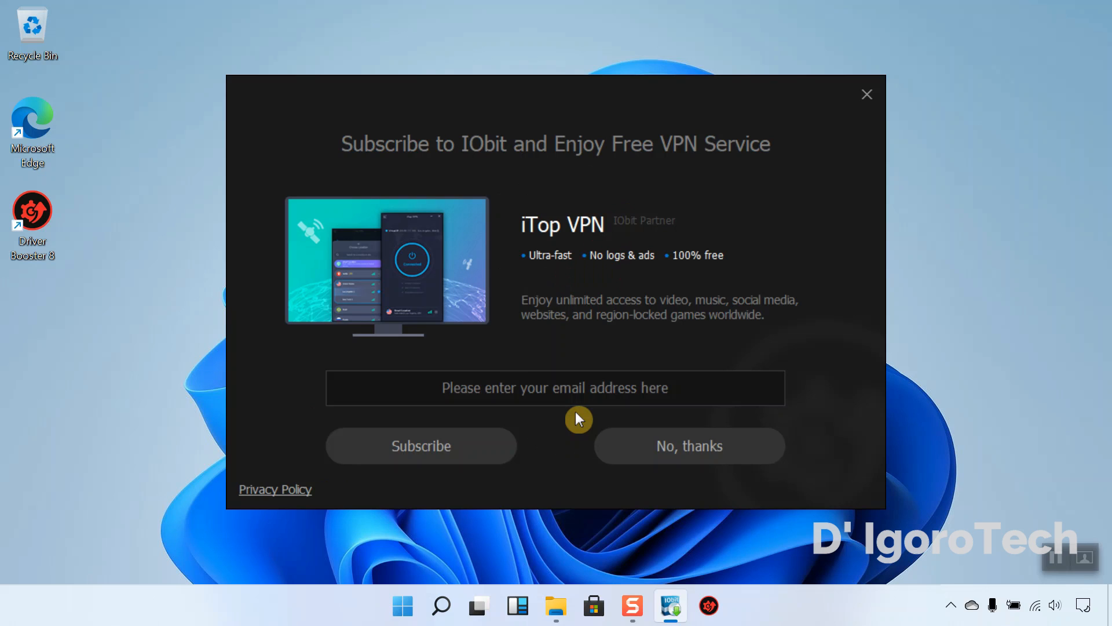
{"action": "left_click", "coordinate": [668, 446]}
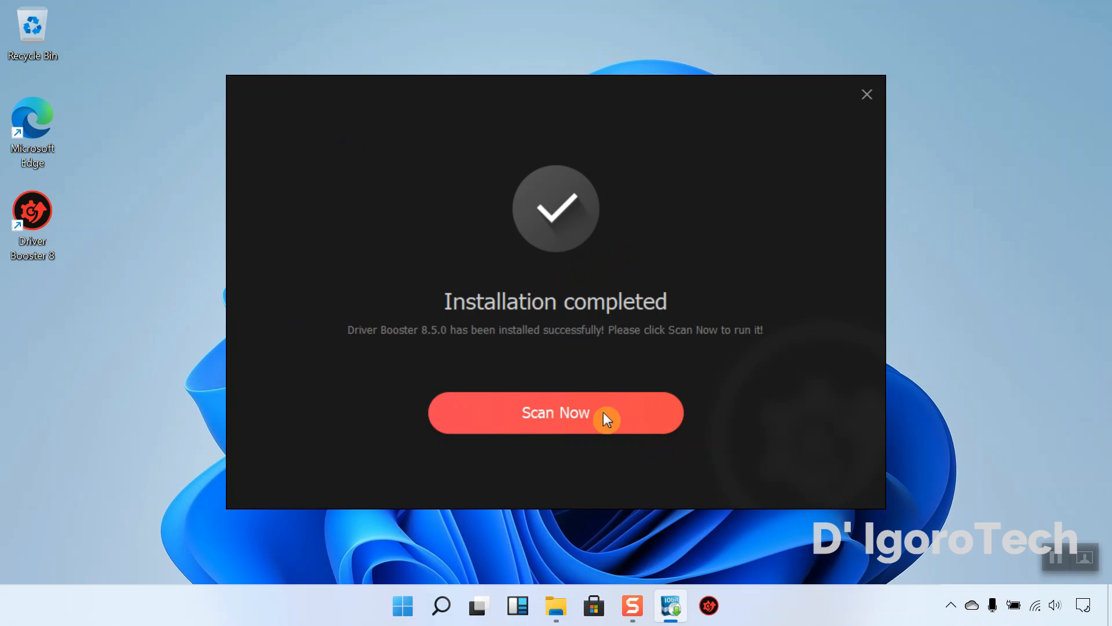
Scan the computer with Driver Booster and update all selected outdated device drivers
{"action": "left_click", "coordinate": [558, 414]}
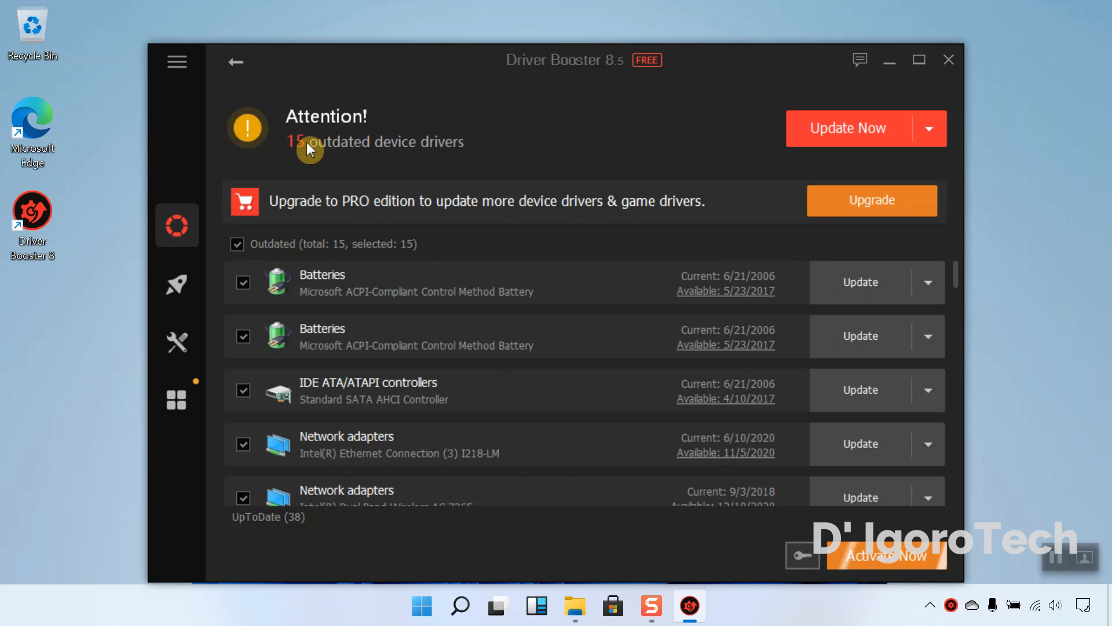
{"action": "left_click", "coordinate": [867, 129]}
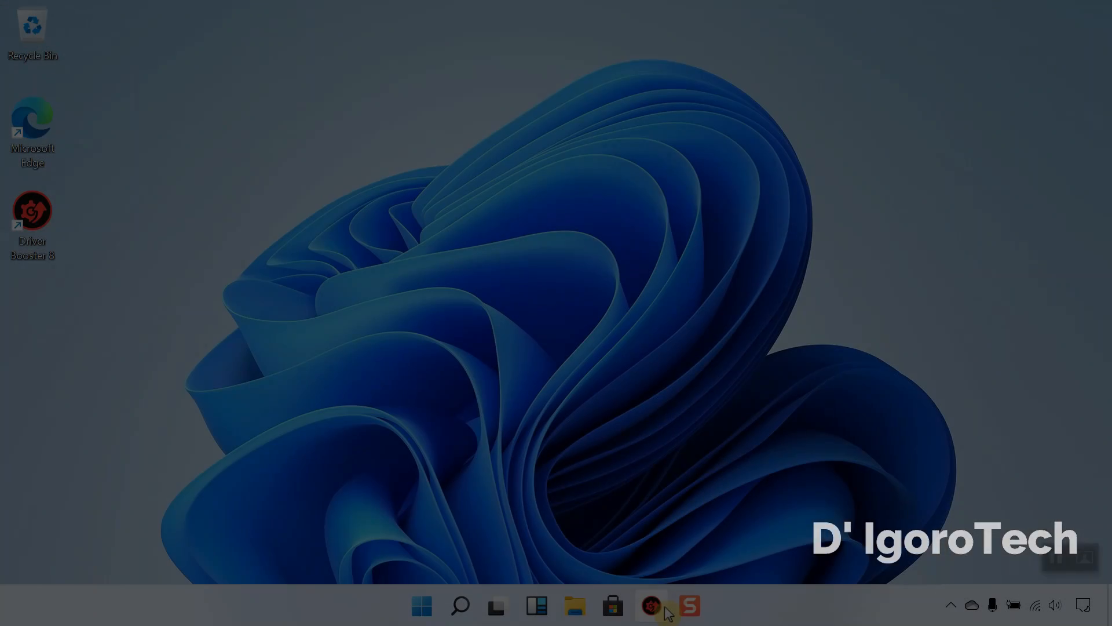
Remove the Driver Booster shortcut from the taskbar
{"action": "right_click", "coordinate": [658, 603]}
{"action": "left_click", "coordinate": [644, 564]}
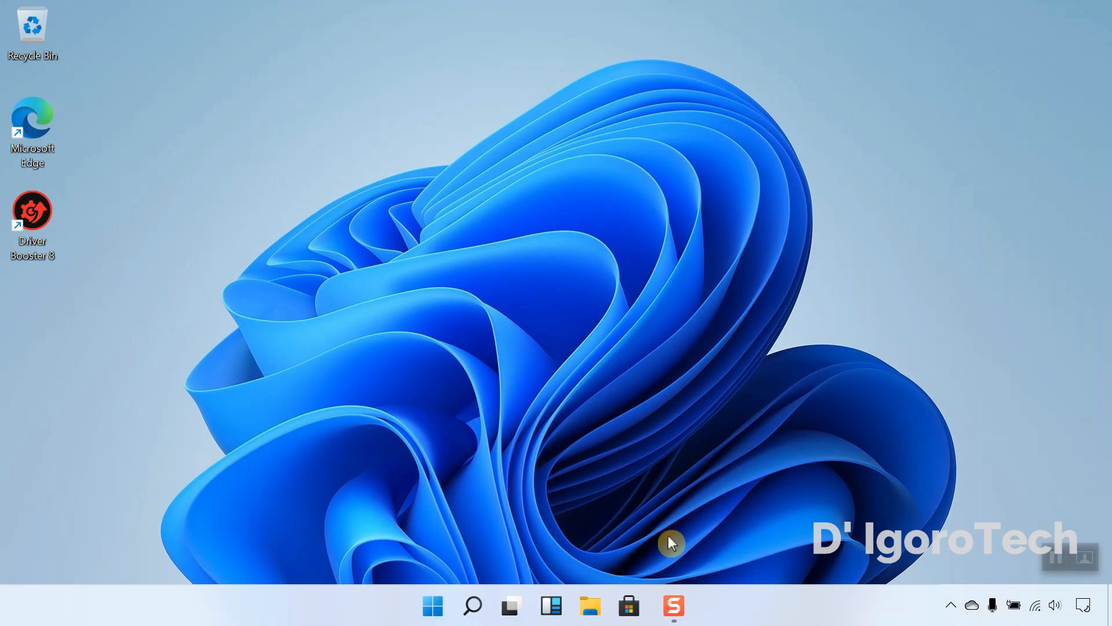
Search Windows for "device manager", check the list of installed devices in Device Manager, and close it
{"action": "left_click", "coordinate": [479, 605]}
{"action": "type", "text": "device manager"}
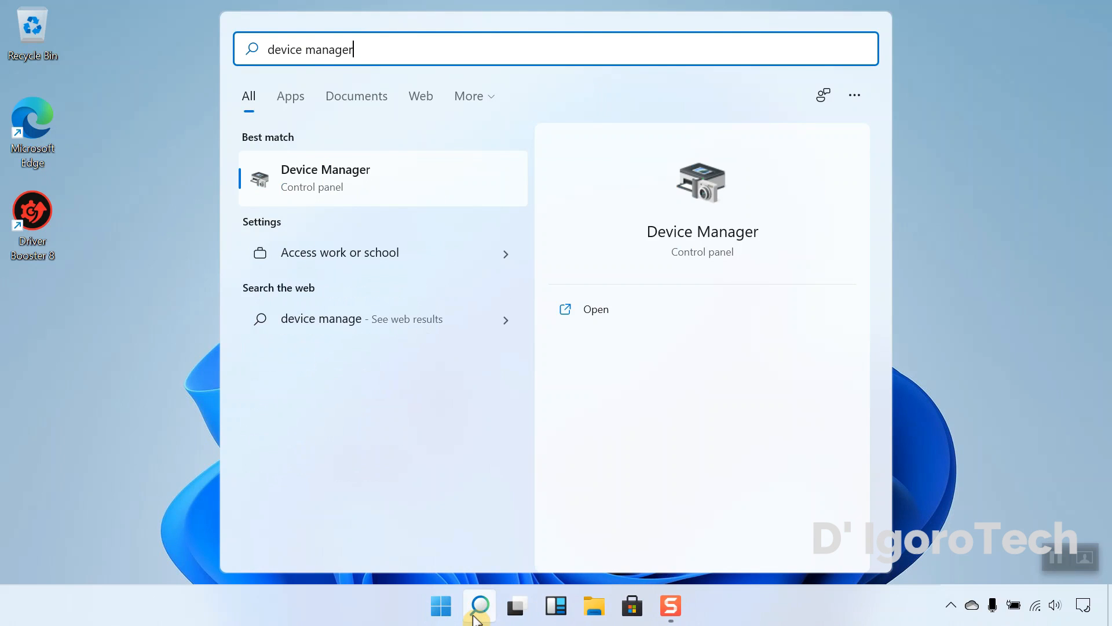
{"action": "key", "text": "Return"}
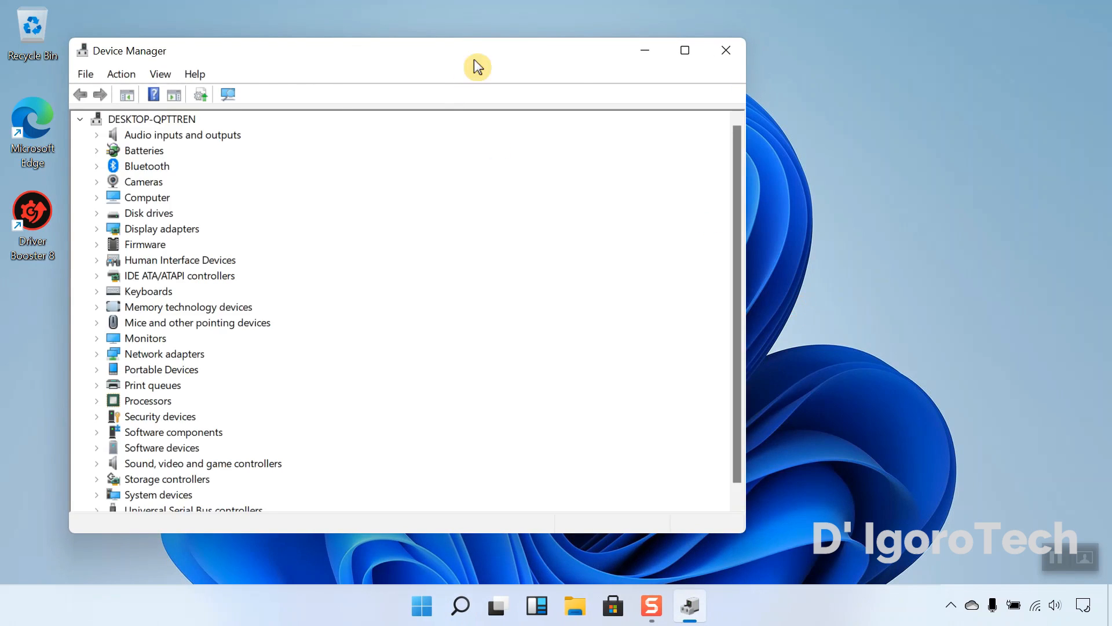
{"action": "left_click_drag", "start_coordinate": [474, 59], "coordinate": [620, 62]}
{"action": "scroll", "coordinate": [347, 361], "scroll_direction": "down", "scroll_amount": 1}
{"action": "scroll", "coordinate": [335, 377], "scroll_direction": "up", "scroll_amount": 1}
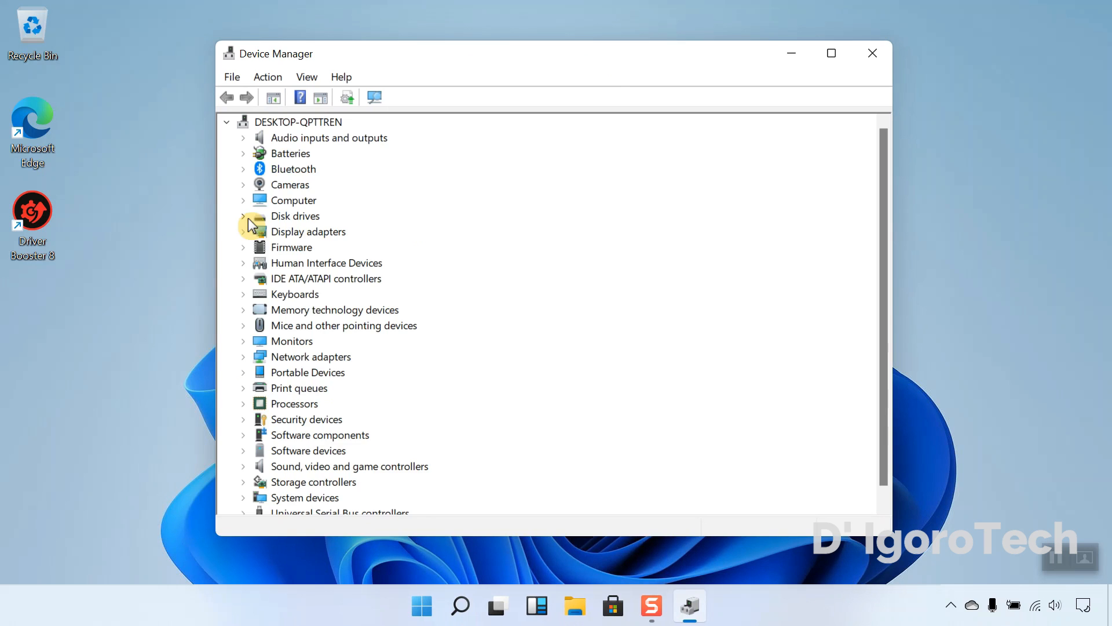
{"action": "left_click", "coordinate": [883, 54]}
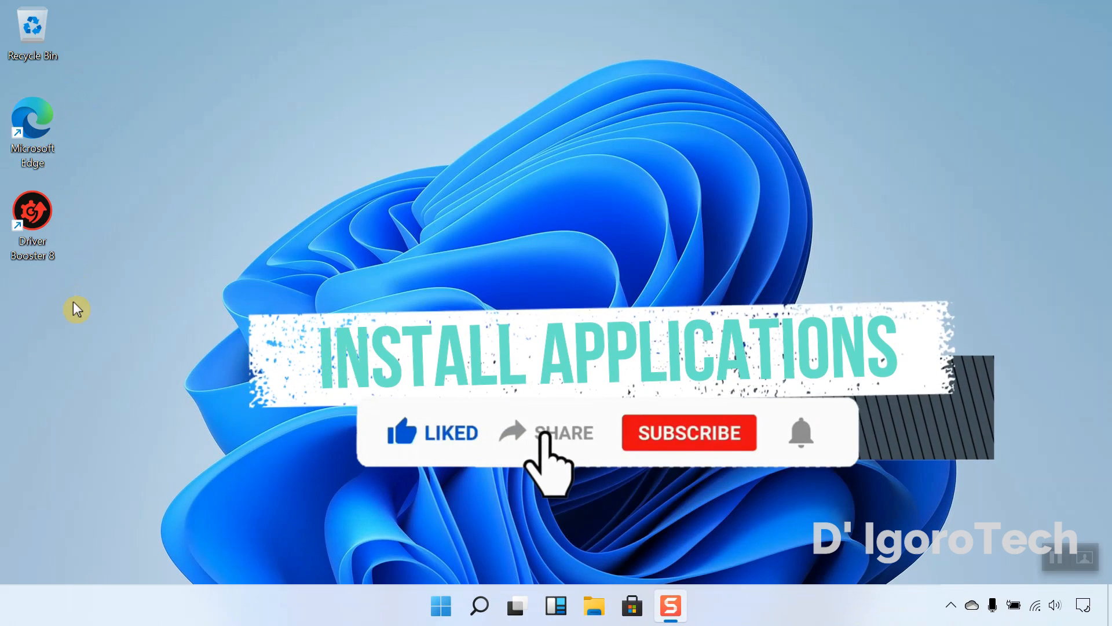
Switch to Microsoft Edge and go to ninite.com
{"action": "double_click", "coordinate": [38, 122]}
{"action": "type", "text": "ni"}
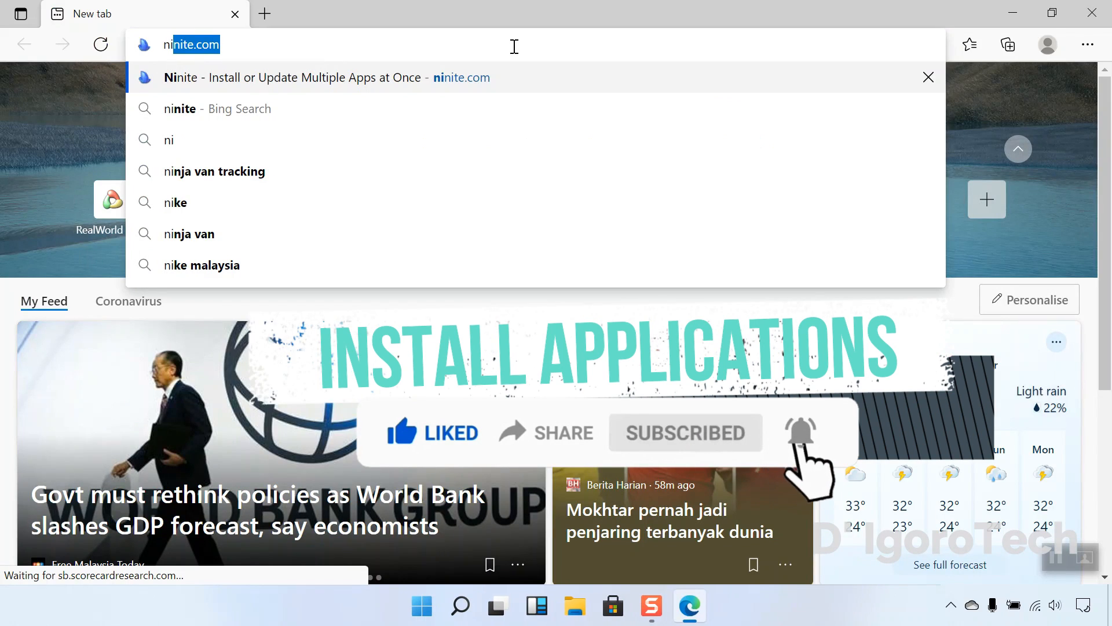
{"action": "type", "text": "nite.com"}
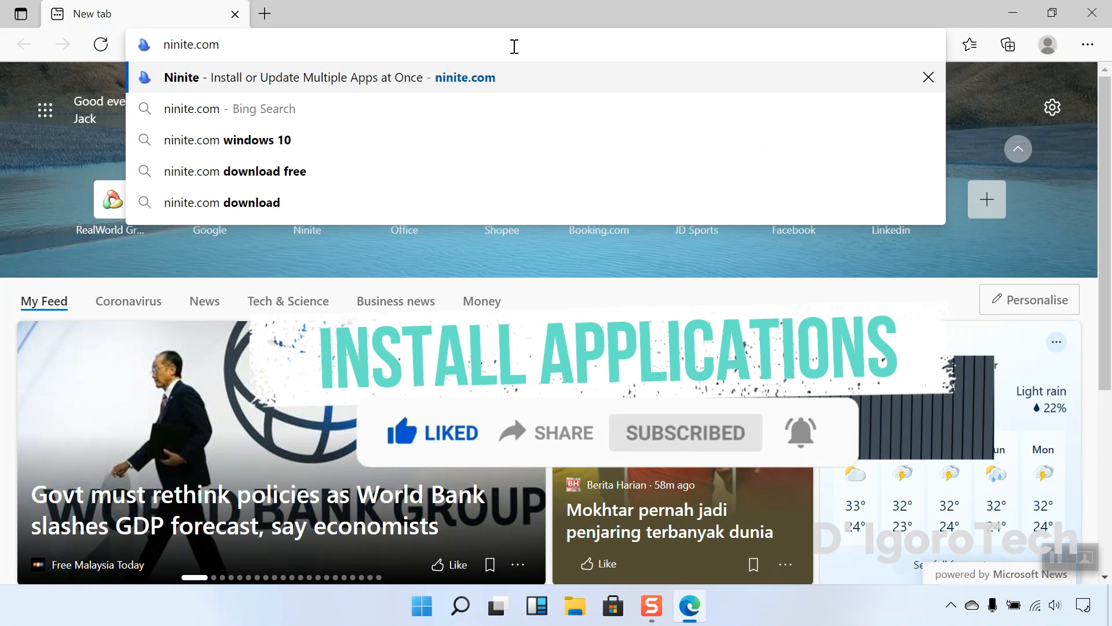
{"action": "key", "text": "Return"}
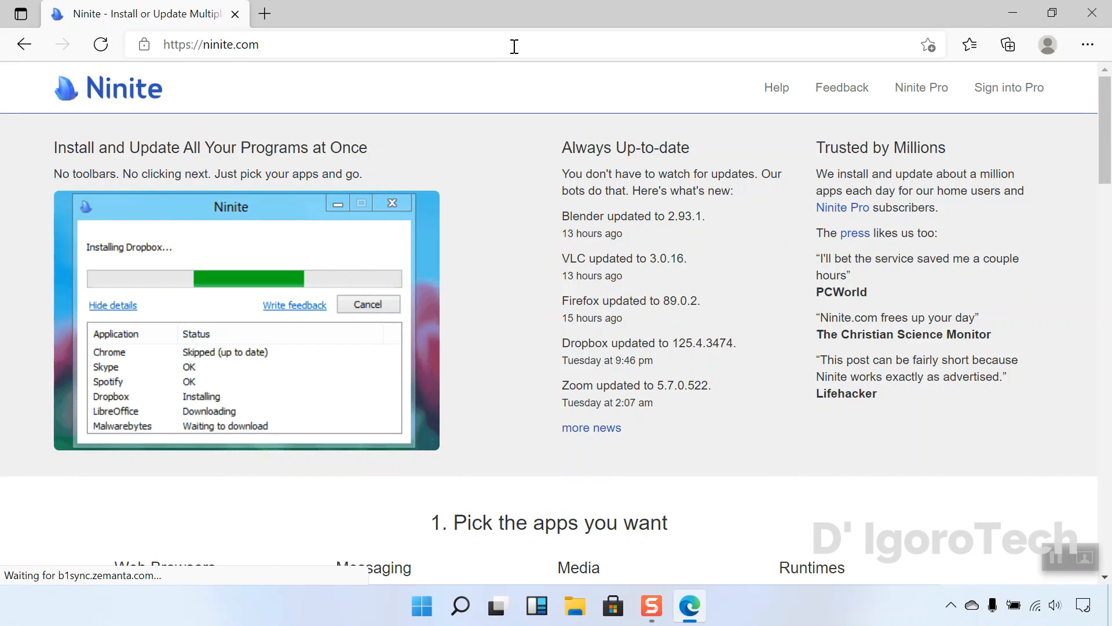
Select Chrome, Firefox, VLC, K-Lite Codecs and WinRAR as the apps to include in the Ninite installer
{"action": "scroll", "coordinate": [565, 177], "scroll_direction": "down", "scroll_amount": 7}
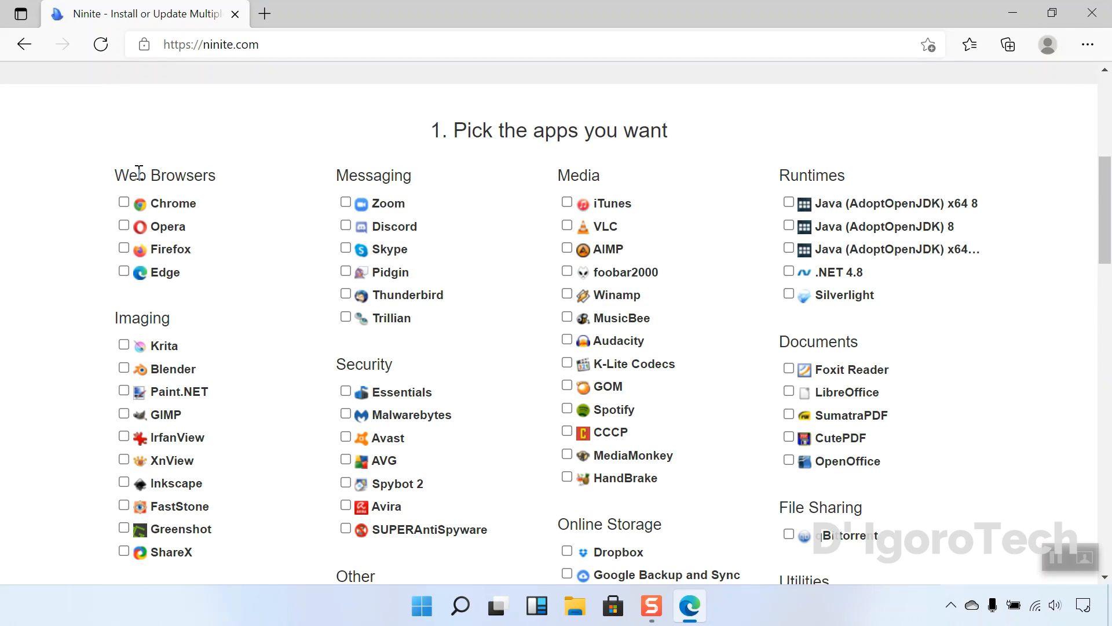
{"action": "left_click", "coordinate": [125, 204]}
{"action": "left_click", "coordinate": [124, 250]}
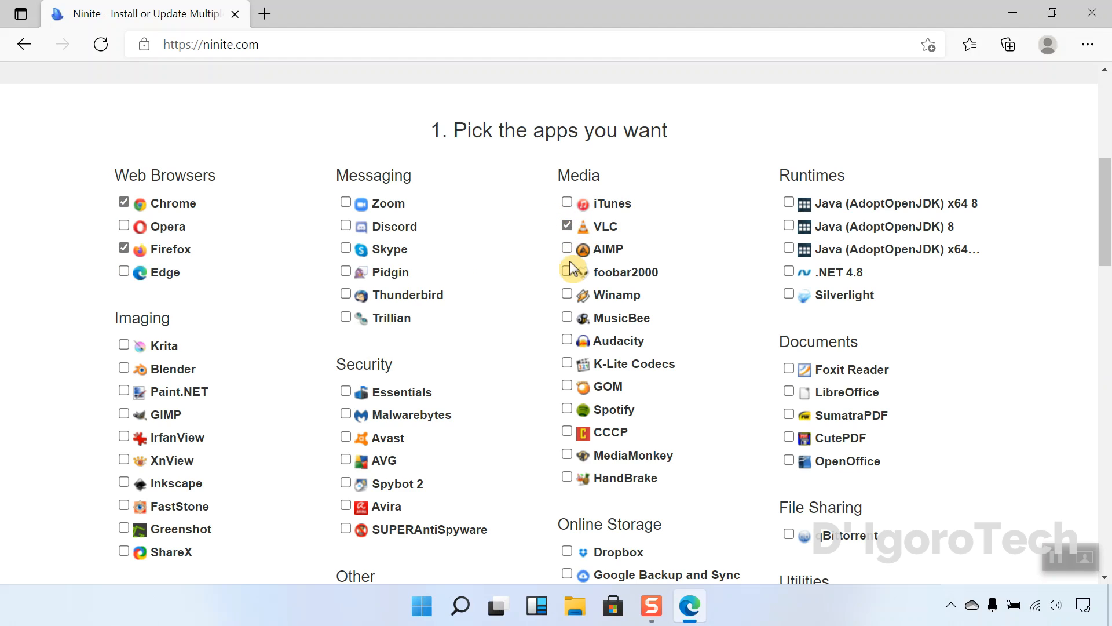
{"action": "left_click", "coordinate": [568, 364]}
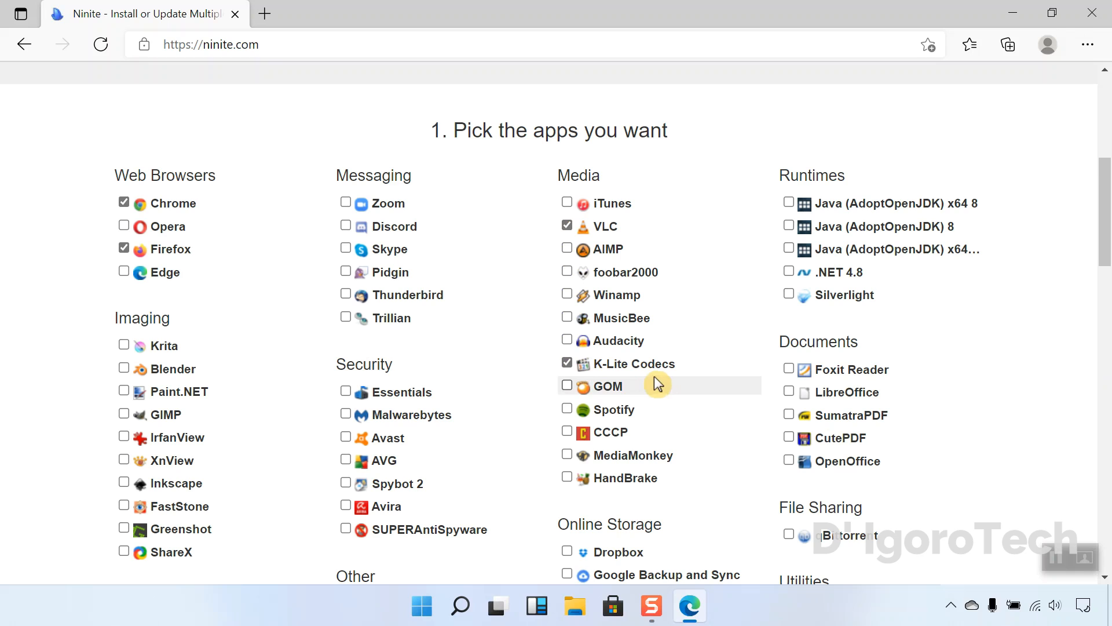
{"action": "left_click", "coordinate": [568, 364]}
{"action": "left_click", "coordinate": [568, 364]}
{"action": "scroll", "coordinate": [154, 358], "scroll_direction": "down", "scroll_amount": 3}
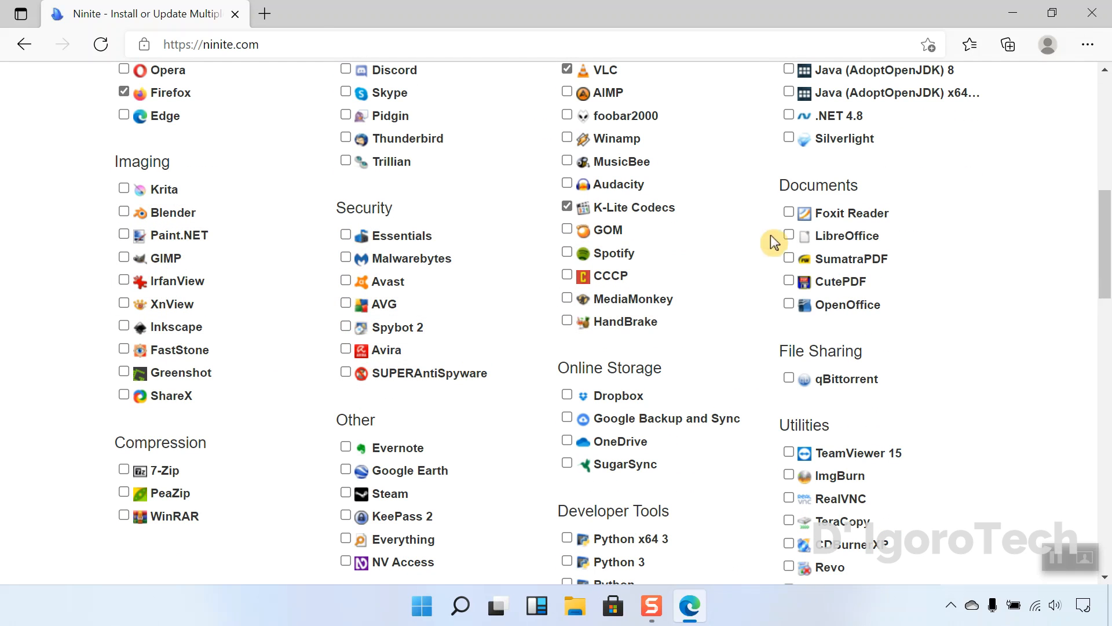
{"action": "scroll", "coordinate": [770, 317], "scroll_direction": "down", "scroll_amount": 4}
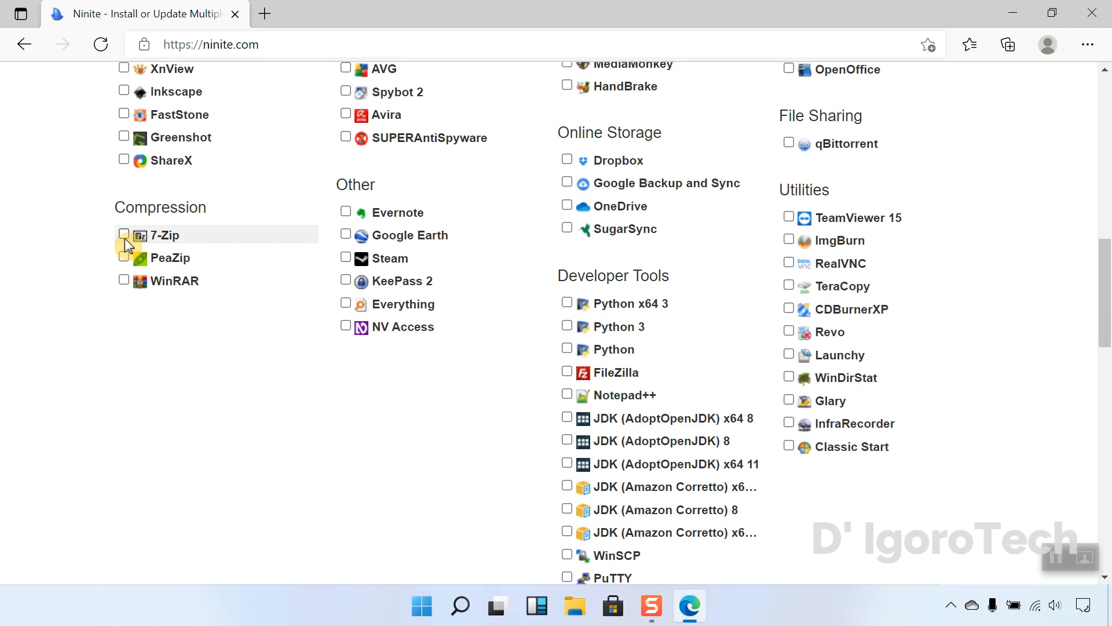
{"action": "left_click", "coordinate": [124, 280]}
Download the custom Ninite installer and run it from the Downloads folder
{"action": "scroll", "coordinate": [496, 298], "scroll_direction": "down", "scroll_amount": 1}
{"action": "scroll", "coordinate": [497, 298], "scroll_direction": "down", "scroll_amount": 4}
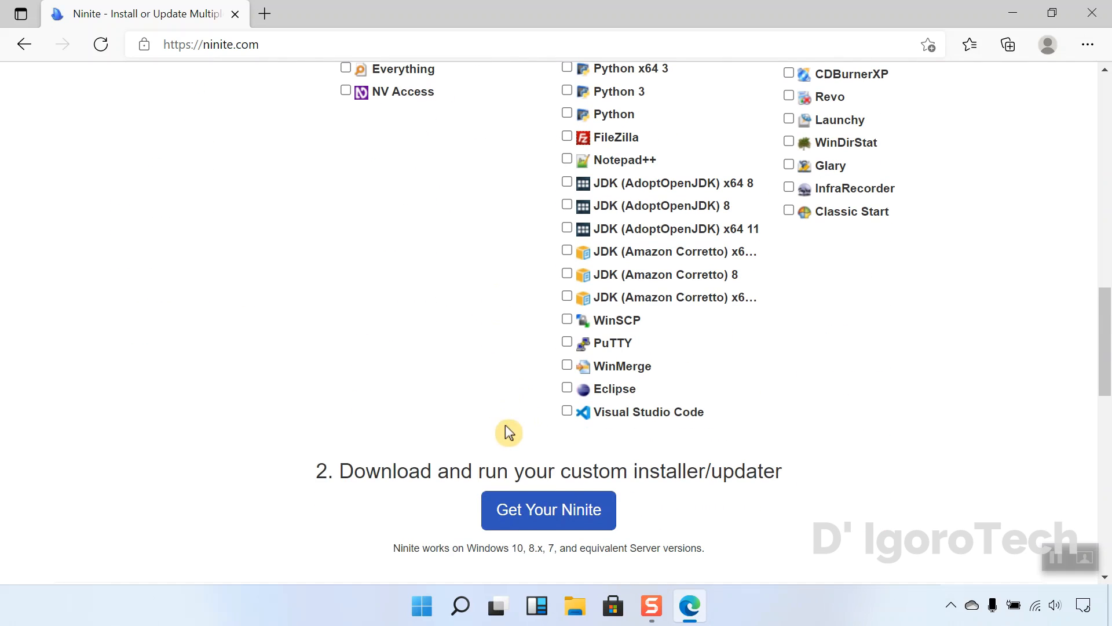
{"action": "left_click", "coordinate": [576, 439]}
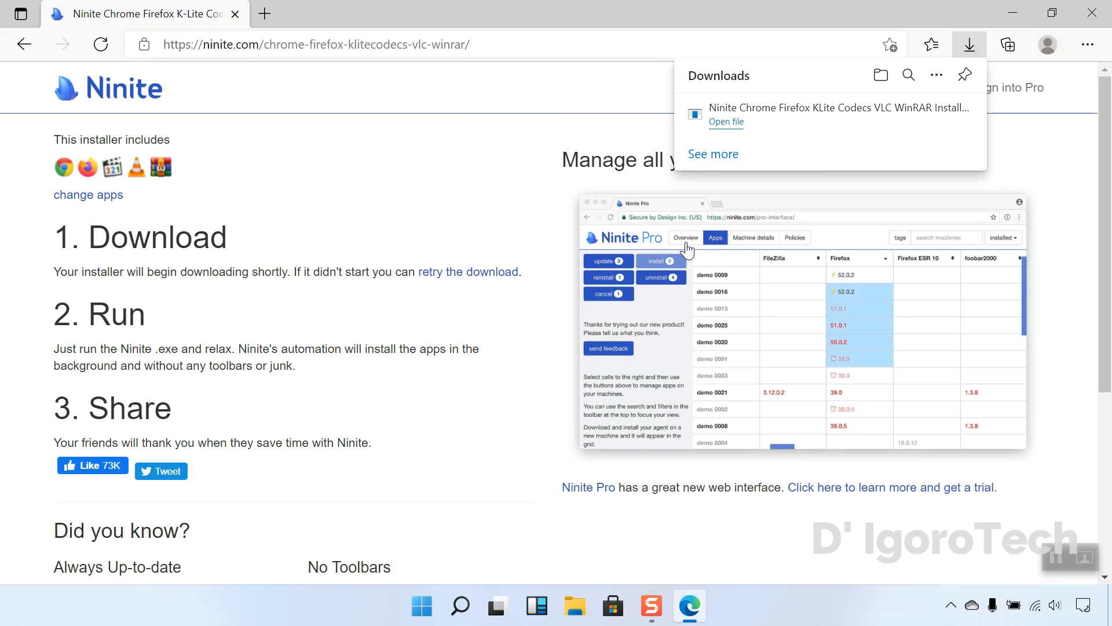
{"action": "mouse_move", "coordinate": [896, 136]}
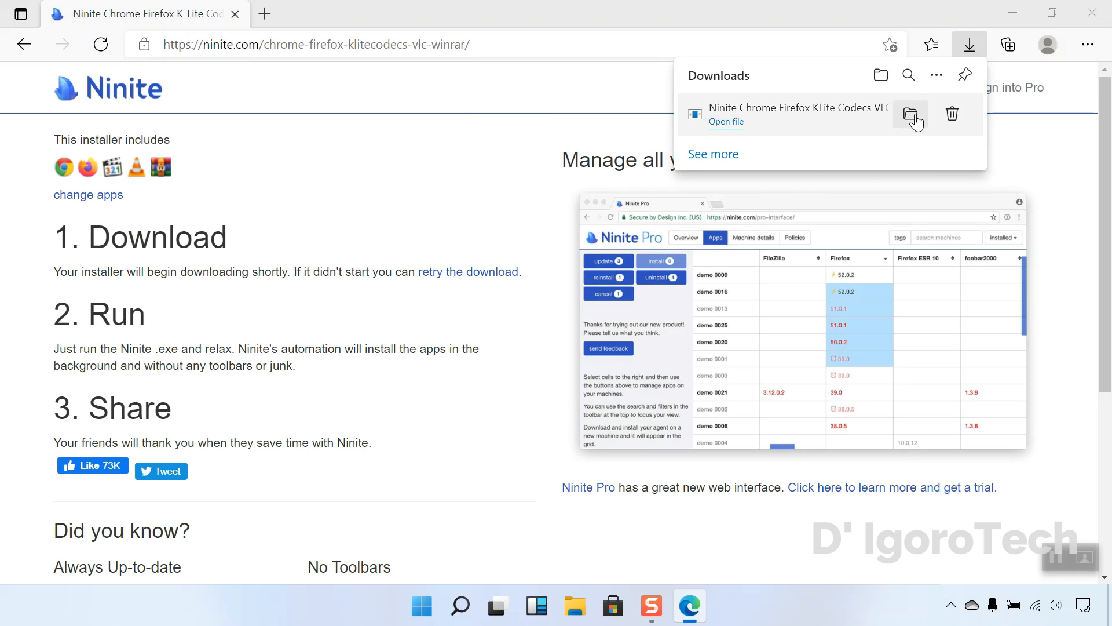
{"action": "left_click", "coordinate": [918, 118]}
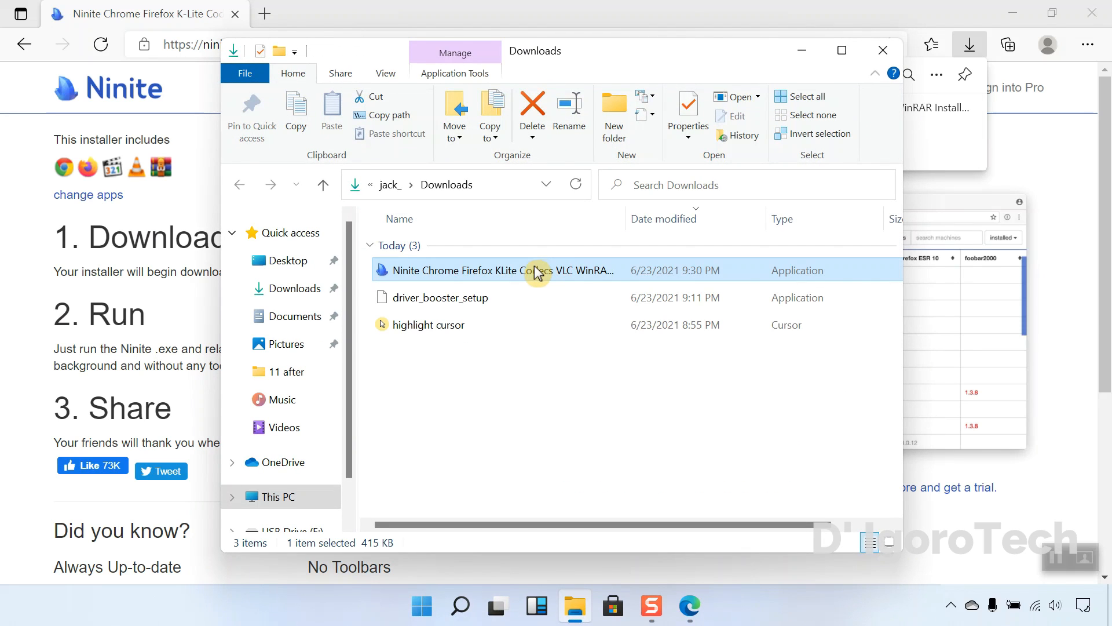
{"action": "double_click", "coordinate": [537, 271]}
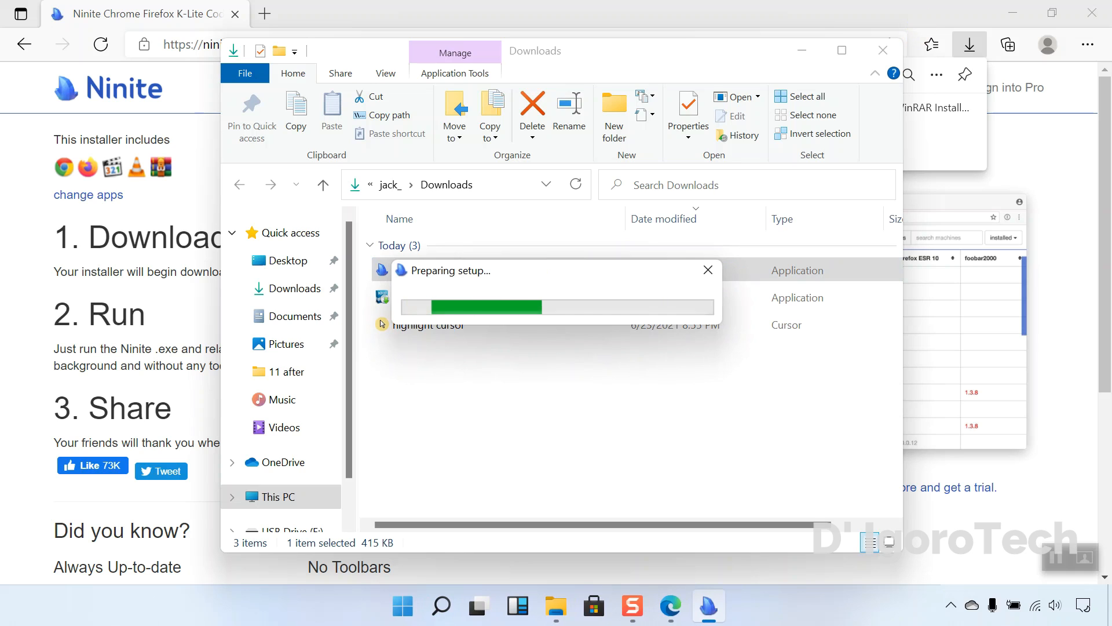
Minimize the browser and Downloads windows, let Ninite finish installing the apps, and close the installer
{"action": "left_click", "coordinate": [1013, 13]}
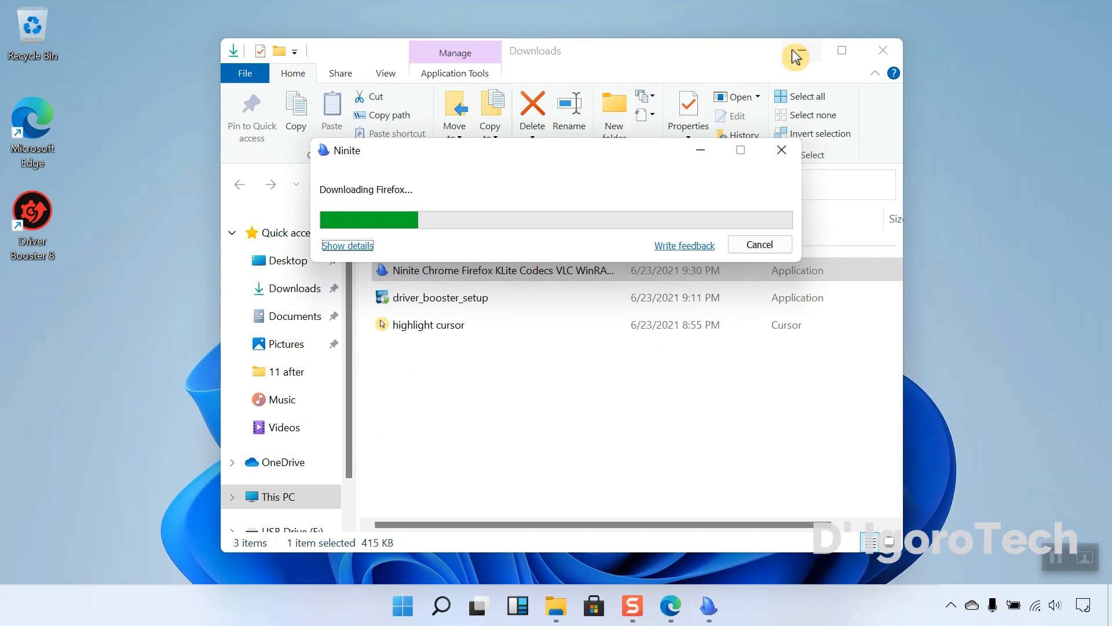
{"action": "left_click", "coordinate": [799, 52]}
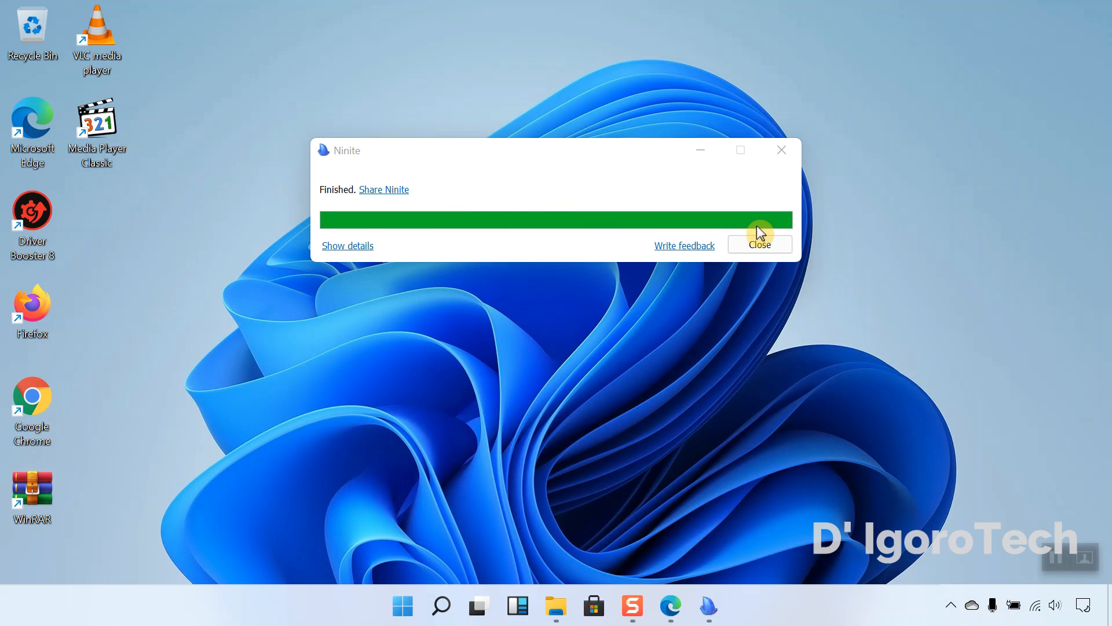
{"action": "left_click", "coordinate": [760, 245]}
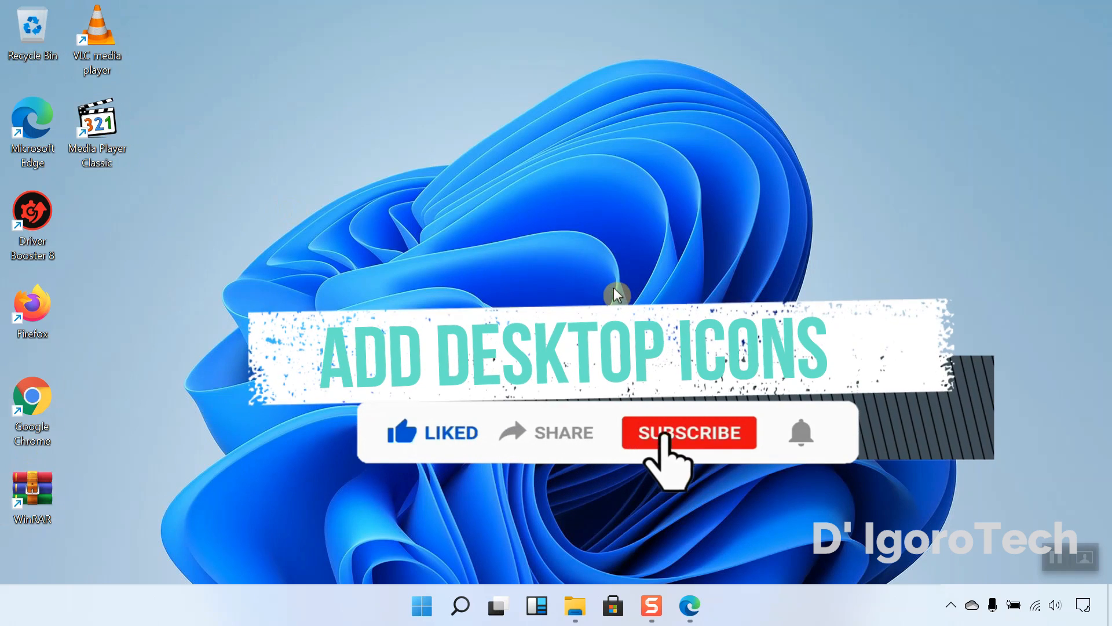
Add the User's Files, Network and Control Panel icons to the desktop through the Desktop icon settings, and close Settings
{"action": "right_click", "coordinate": [574, 260]}
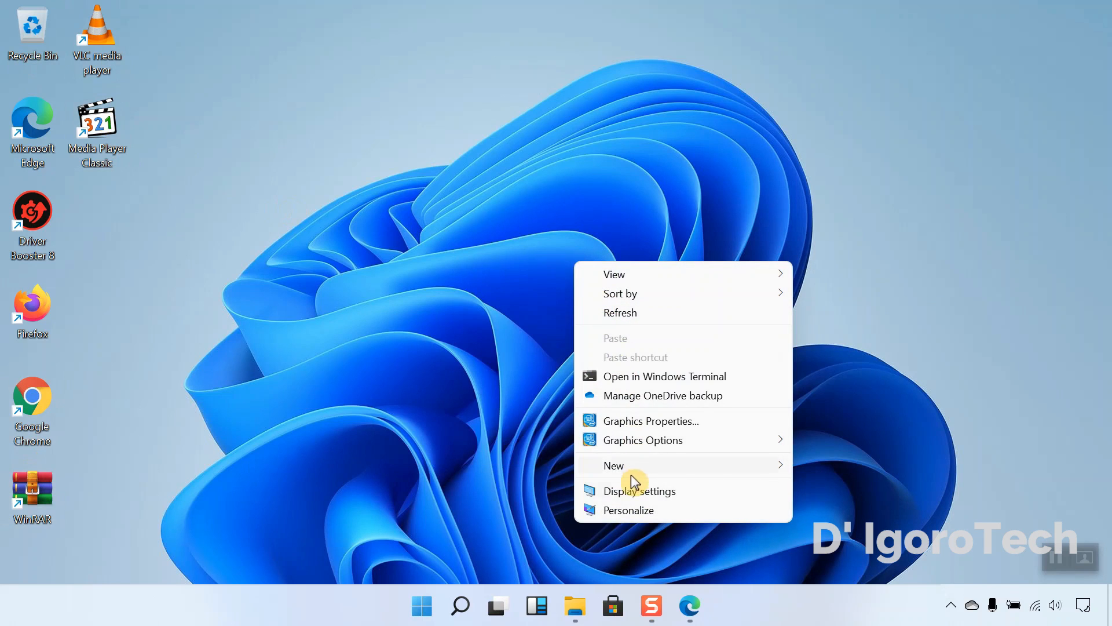
{"action": "left_click", "coordinate": [628, 508]}
{"action": "left_click", "coordinate": [84, 326]}
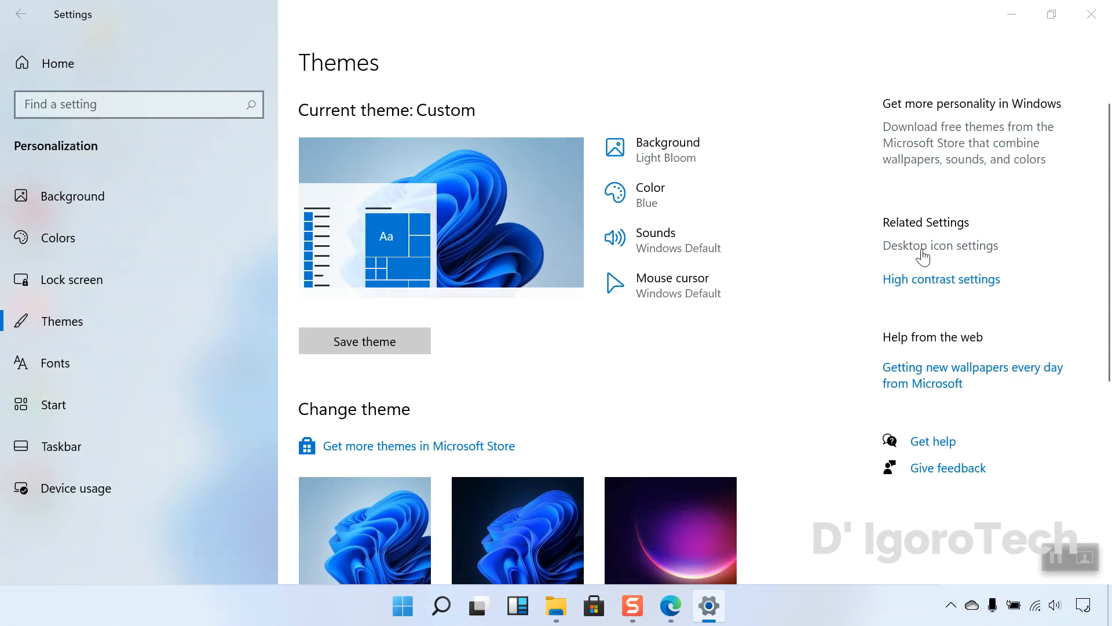
{"action": "left_click", "coordinate": [921, 250]}
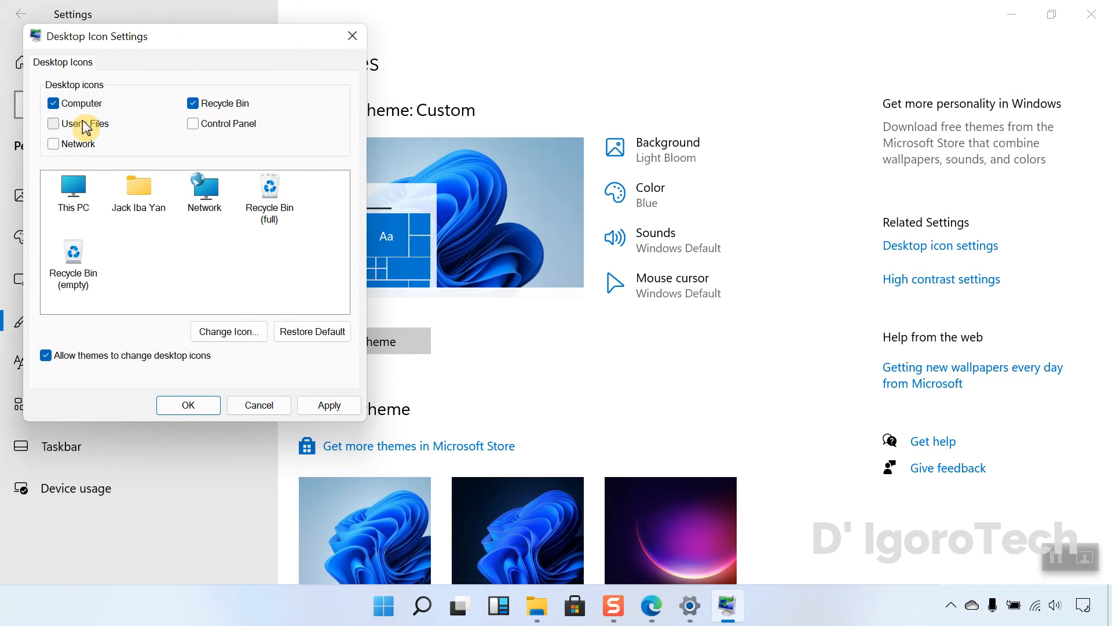
{"action": "left_click", "coordinate": [83, 125]}
{"action": "left_click", "coordinate": [74, 142]}
{"action": "left_click", "coordinate": [218, 122]}
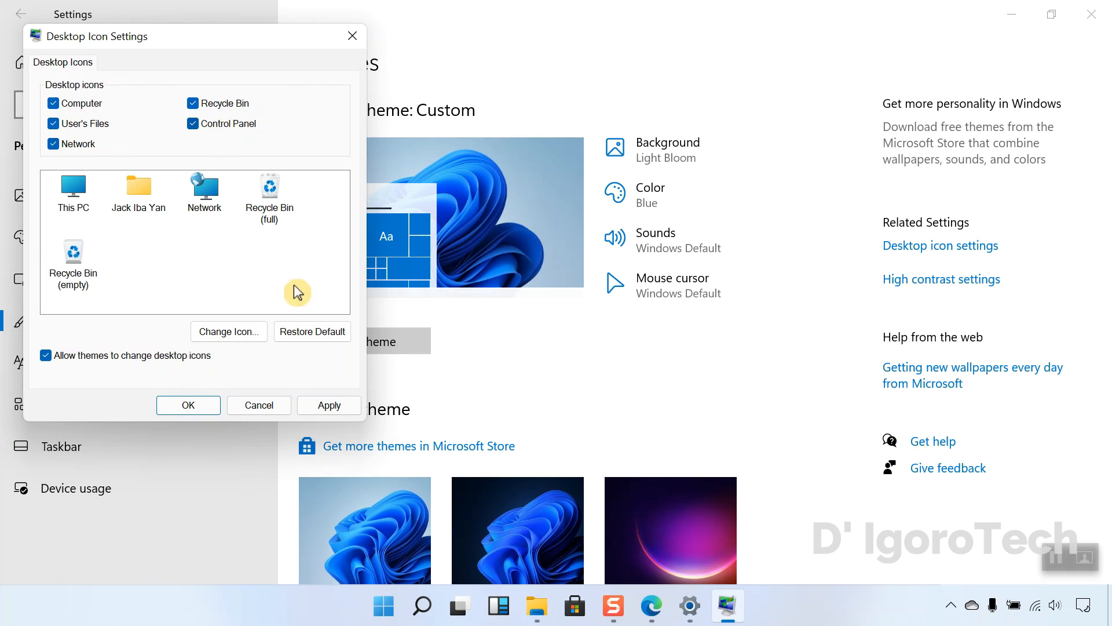
{"action": "left_click", "coordinate": [324, 406]}
{"action": "left_click", "coordinate": [209, 407]}
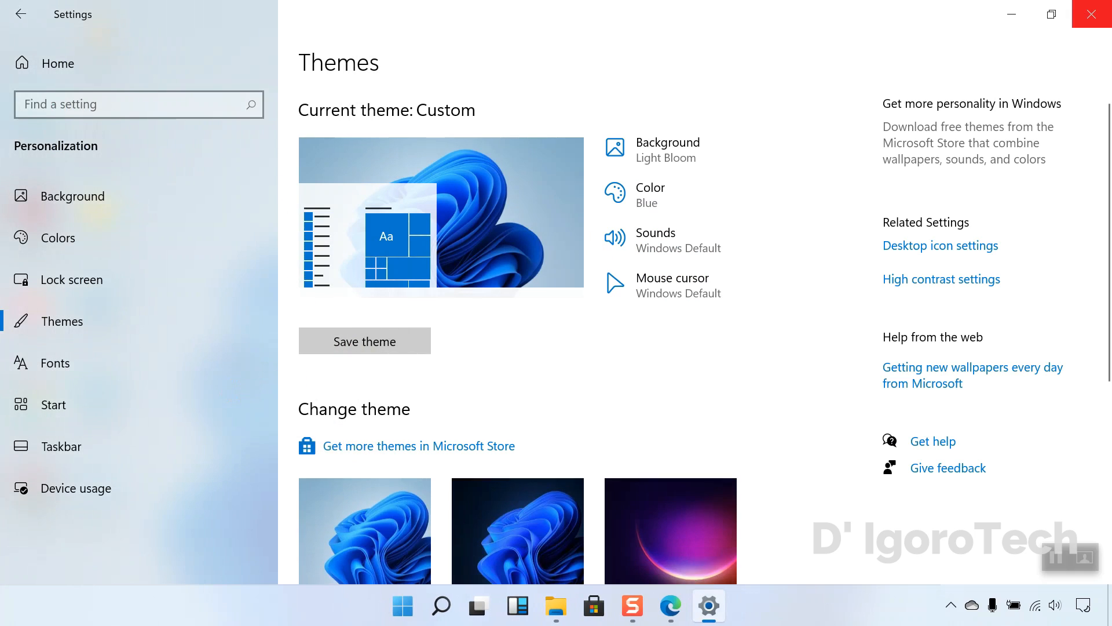
{"action": "left_click", "coordinate": [1091, 14]}
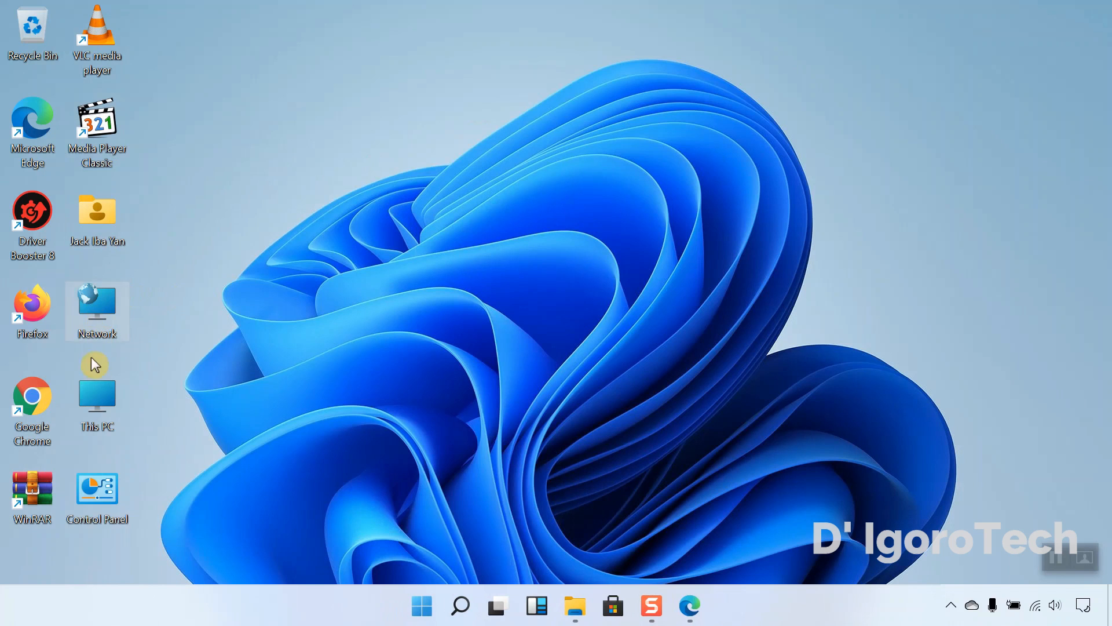
Sort the desktop icons by item type
{"action": "right_click", "coordinate": [352, 179]}
{"action": "mouse_move", "coordinate": [406, 216]}
{"action": "left_click", "coordinate": [618, 255]}
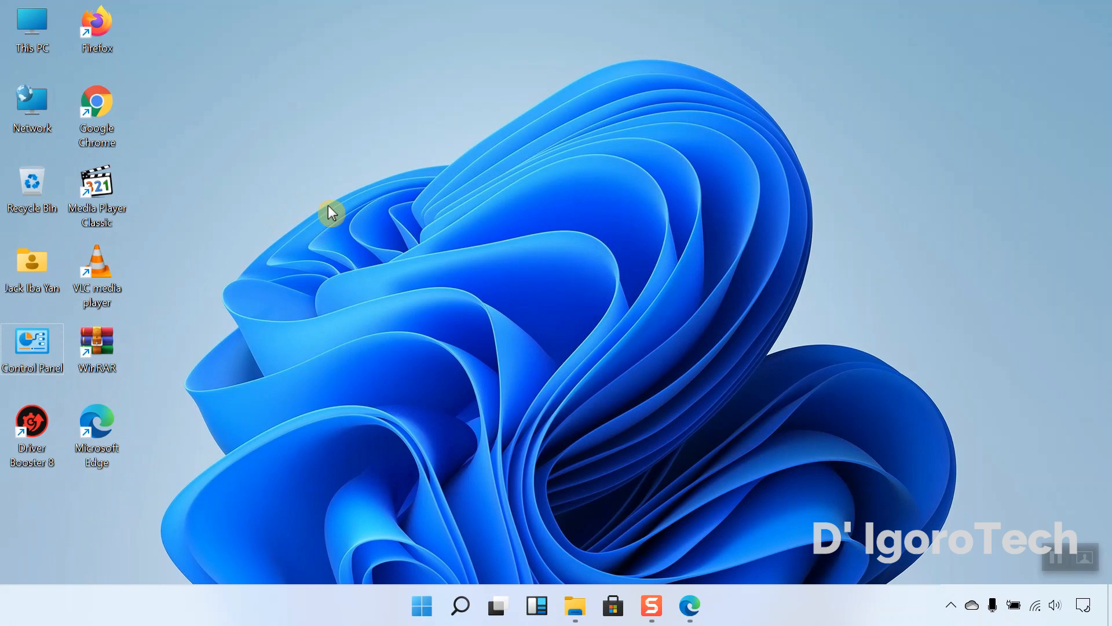
{"action": "right_click", "coordinate": [327, 206]}
{"action": "mouse_move", "coordinate": [330, 208]}
{"action": "left_click", "coordinate": [553, 243]}
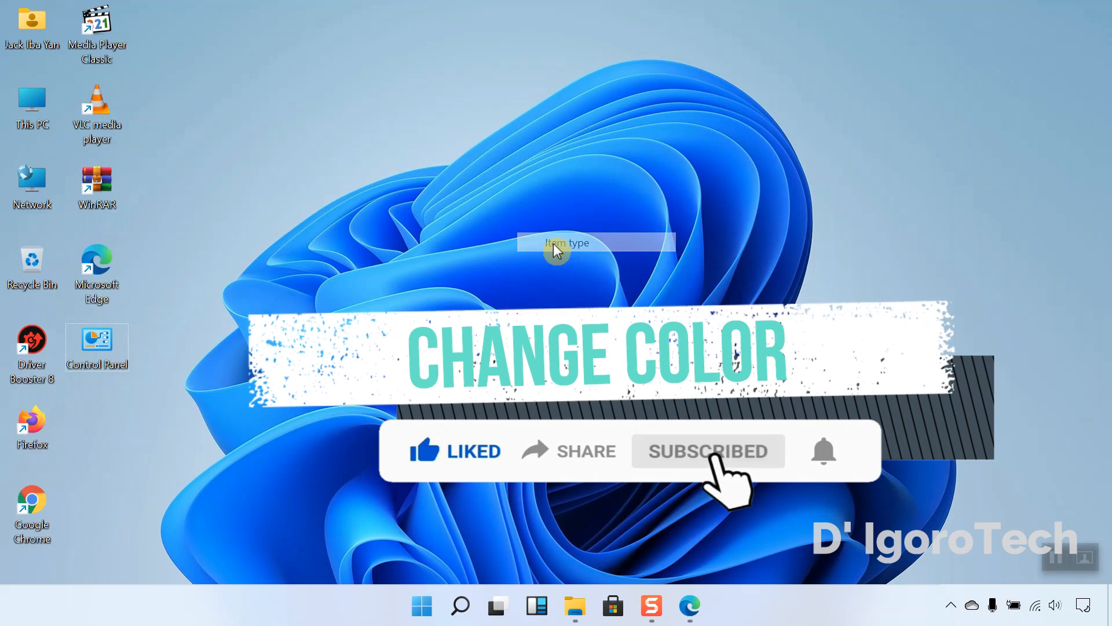
Set the Windows color mode to Dark in the Colors personalization settings
{"action": "right_click", "coordinate": [408, 251]}
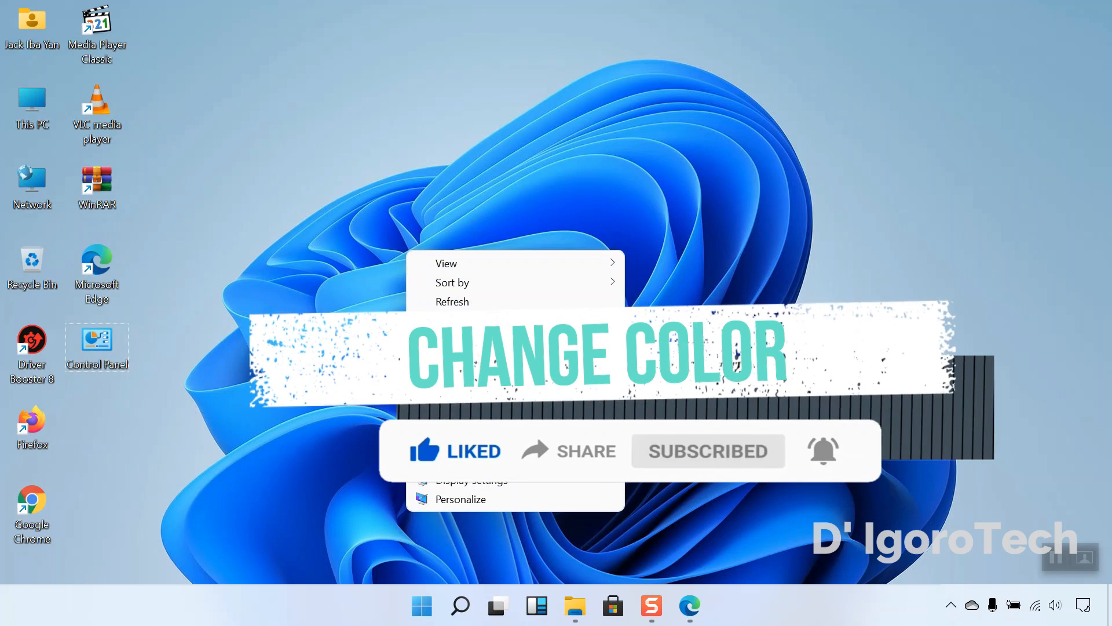
{"action": "left_click", "coordinate": [461, 499]}
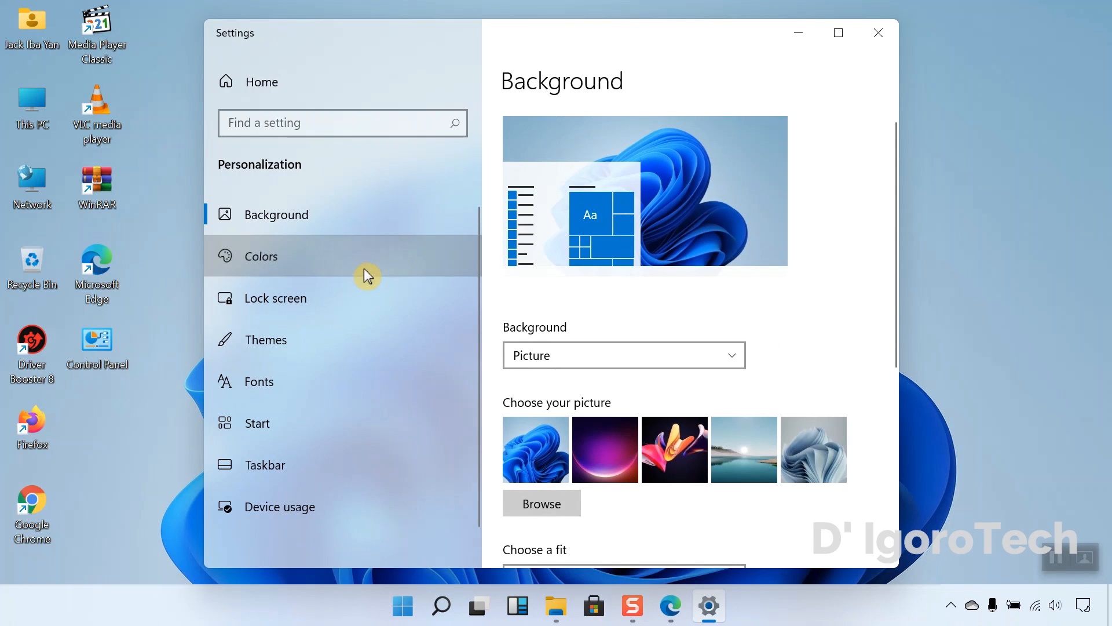
{"action": "left_click", "coordinate": [364, 269]}
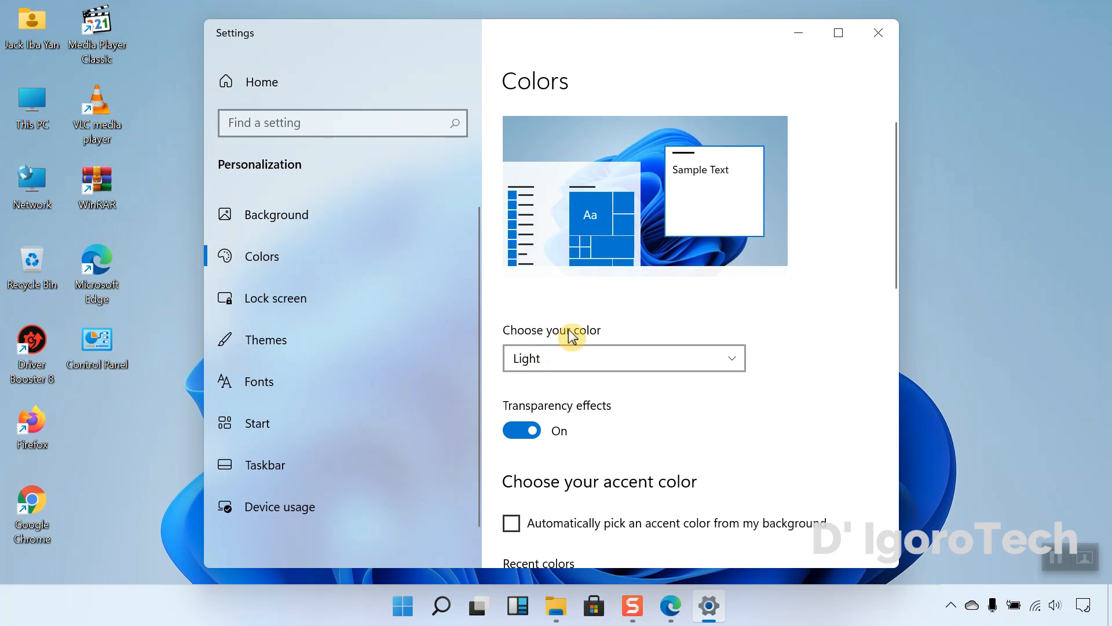
{"action": "left_click", "coordinate": [532, 358]}
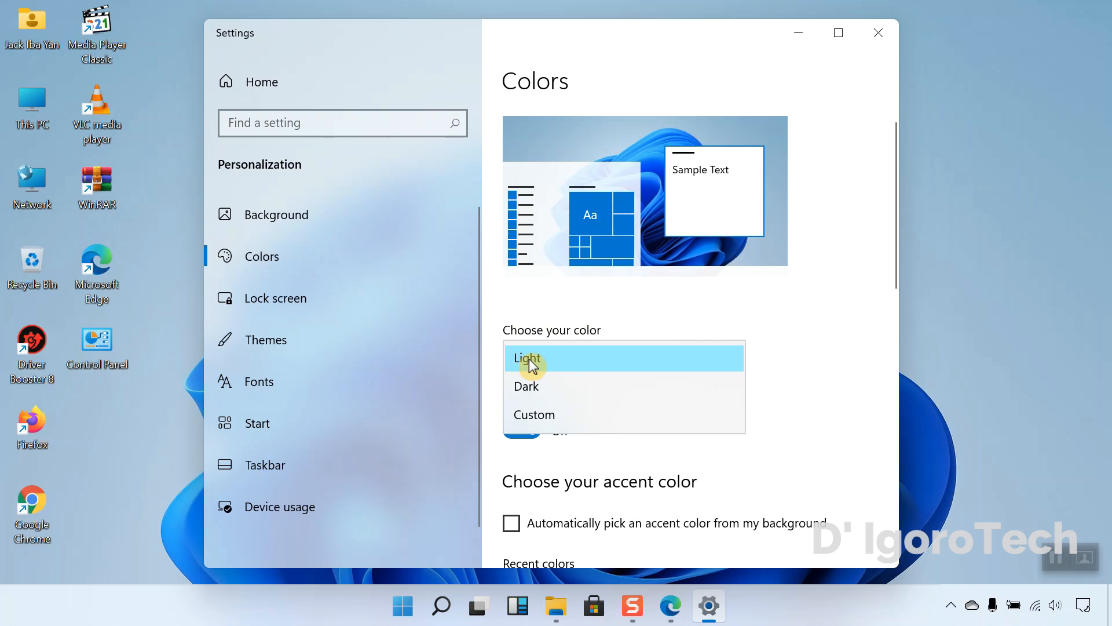
{"action": "left_click", "coordinate": [543, 392]}
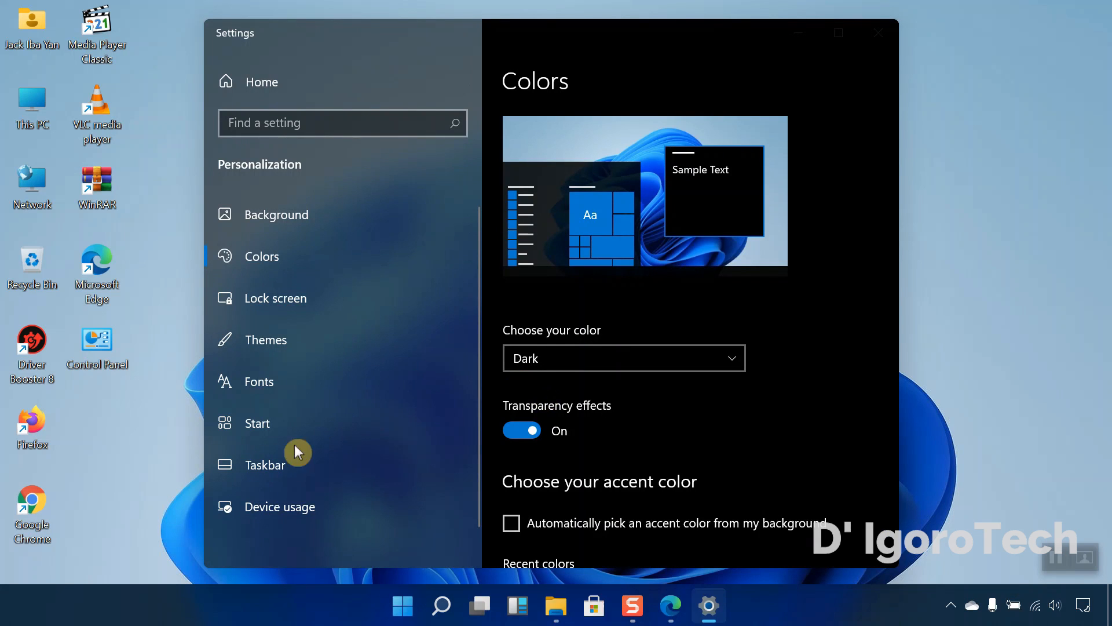
Change the color choice to Custom, review its default Windows and app mode options, and close Settings
{"action": "left_click", "coordinate": [599, 356]}
{"action": "left_click", "coordinate": [562, 381]}
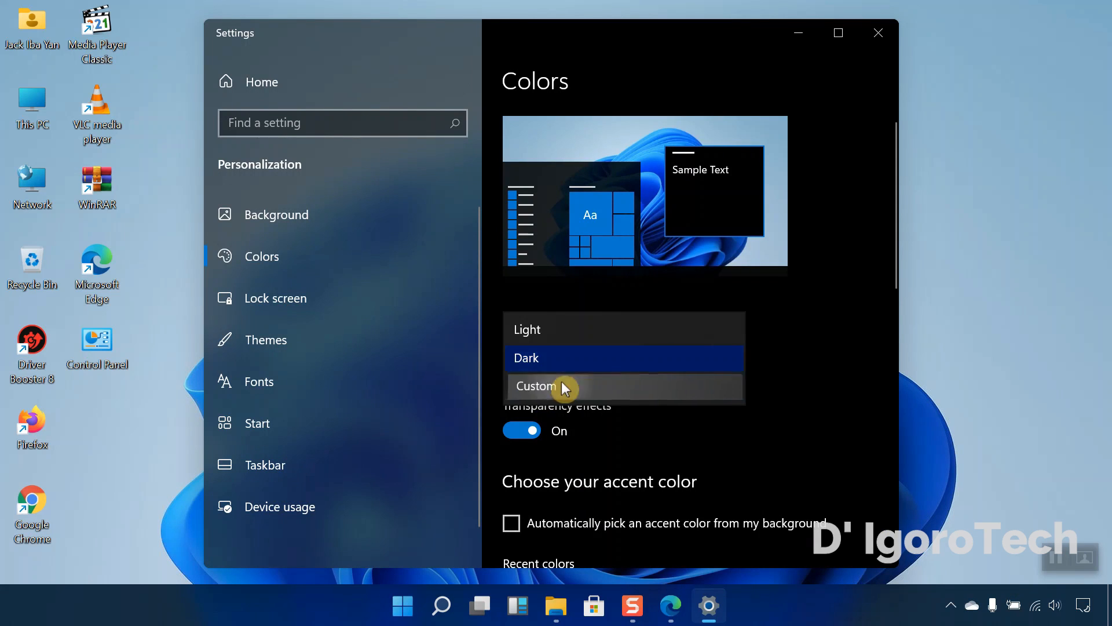
{"action": "scroll", "coordinate": [575, 380], "scroll_direction": "down", "scroll_amount": 3}
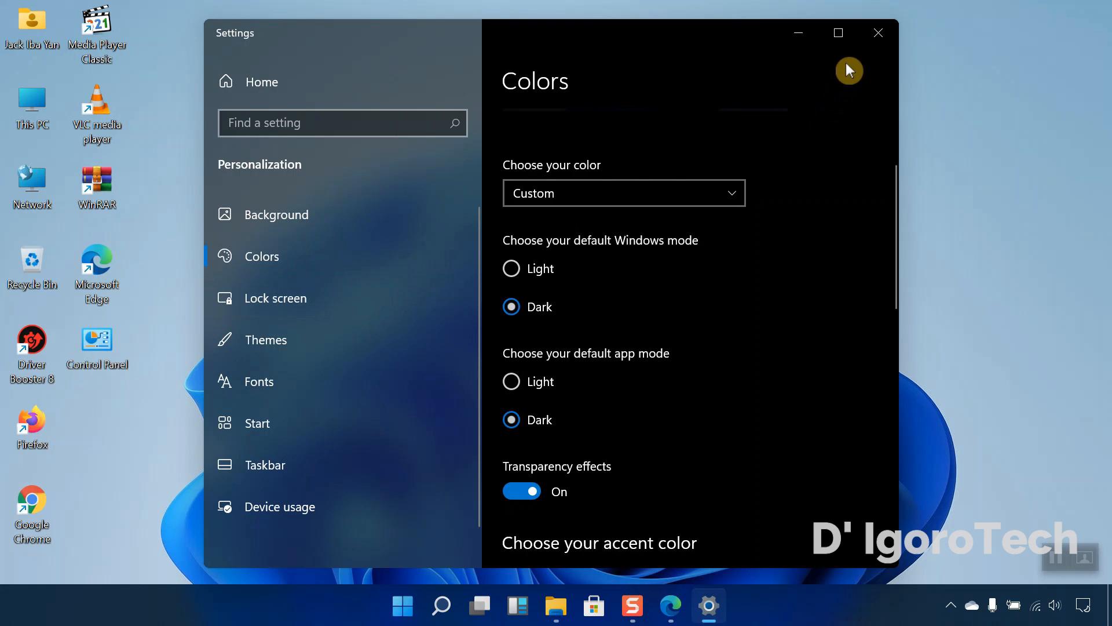
{"action": "left_click", "coordinate": [867, 36]}
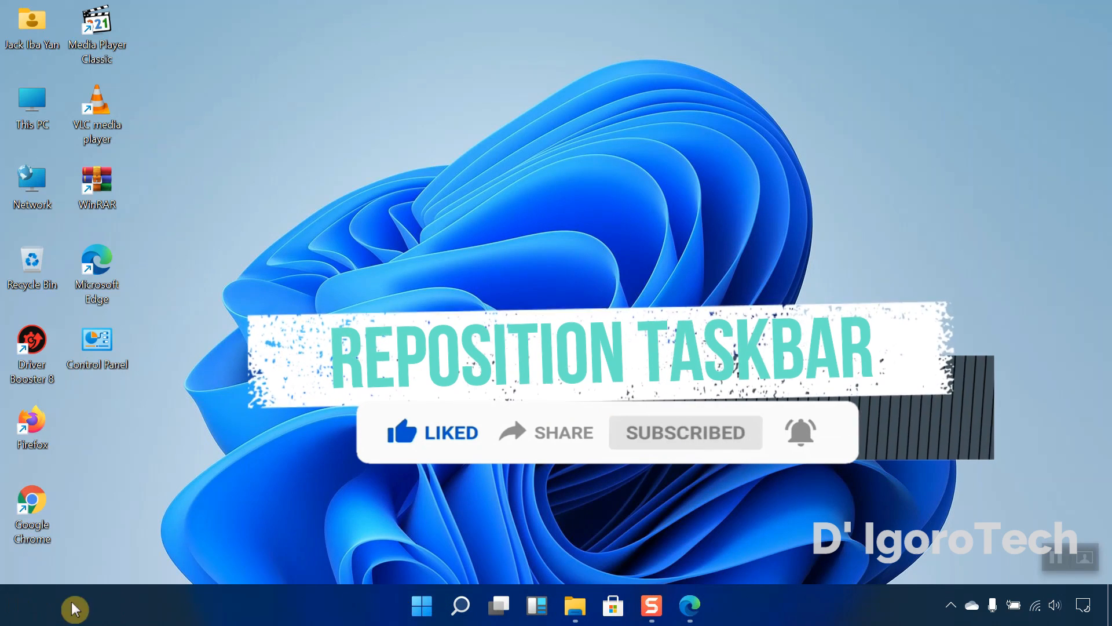
Close all Microsoft Edge windows and set the taskbar alignment to Left in the taskbar settings
{"action": "right_click", "coordinate": [696, 602]}
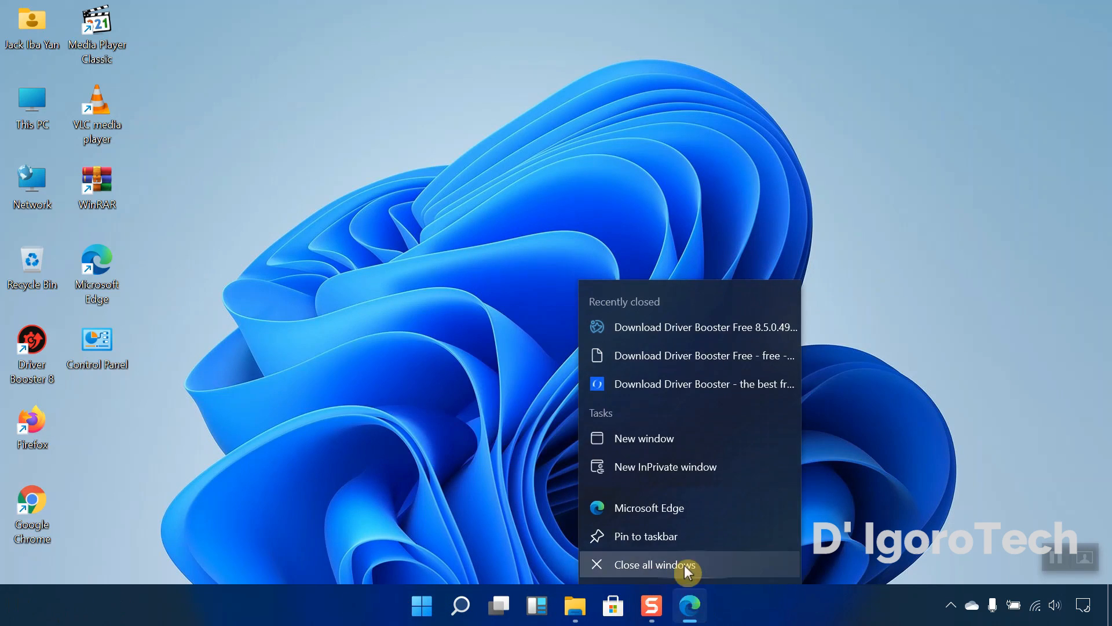
{"action": "left_click", "coordinate": [683, 565]}
{"action": "right_click", "coordinate": [312, 618]}
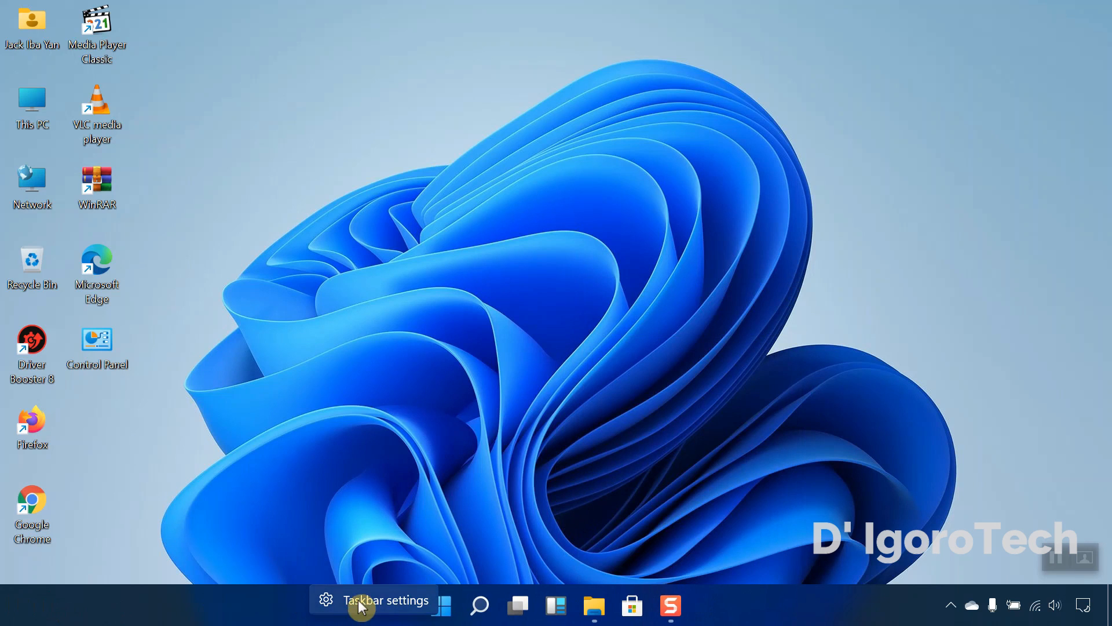
{"action": "left_click", "coordinate": [383, 605]}
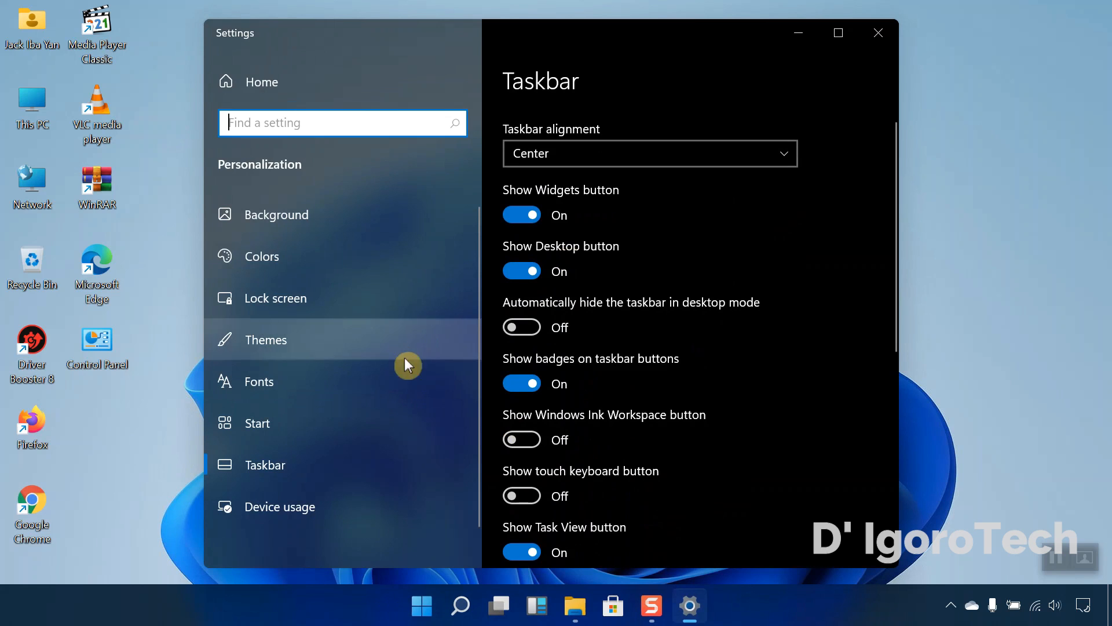
{"action": "left_click", "coordinate": [529, 155]}
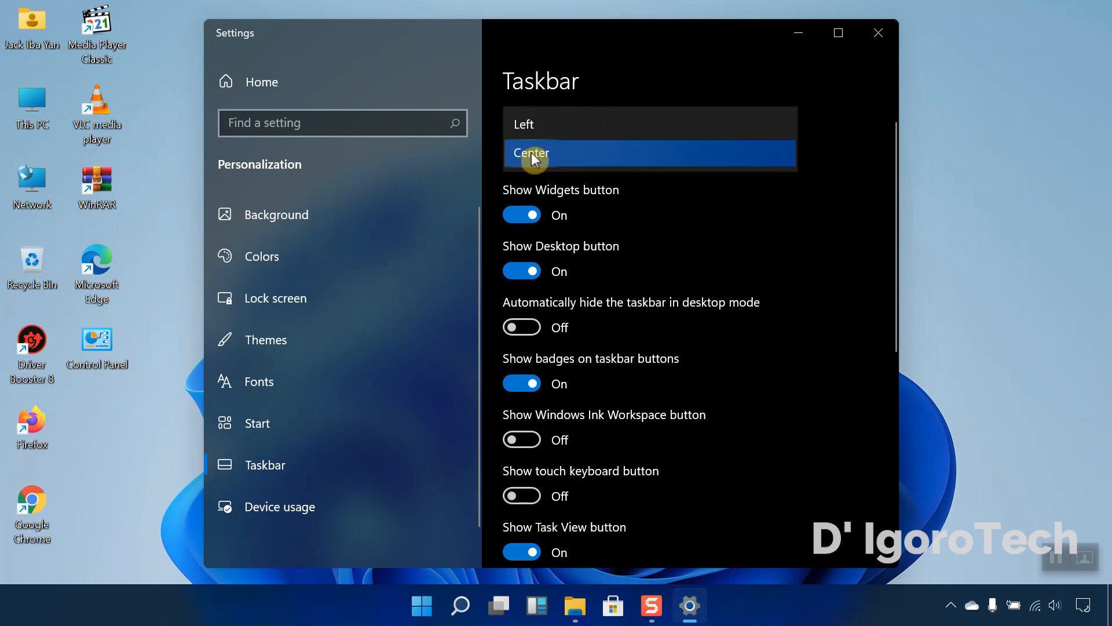
{"action": "left_click", "coordinate": [529, 126]}
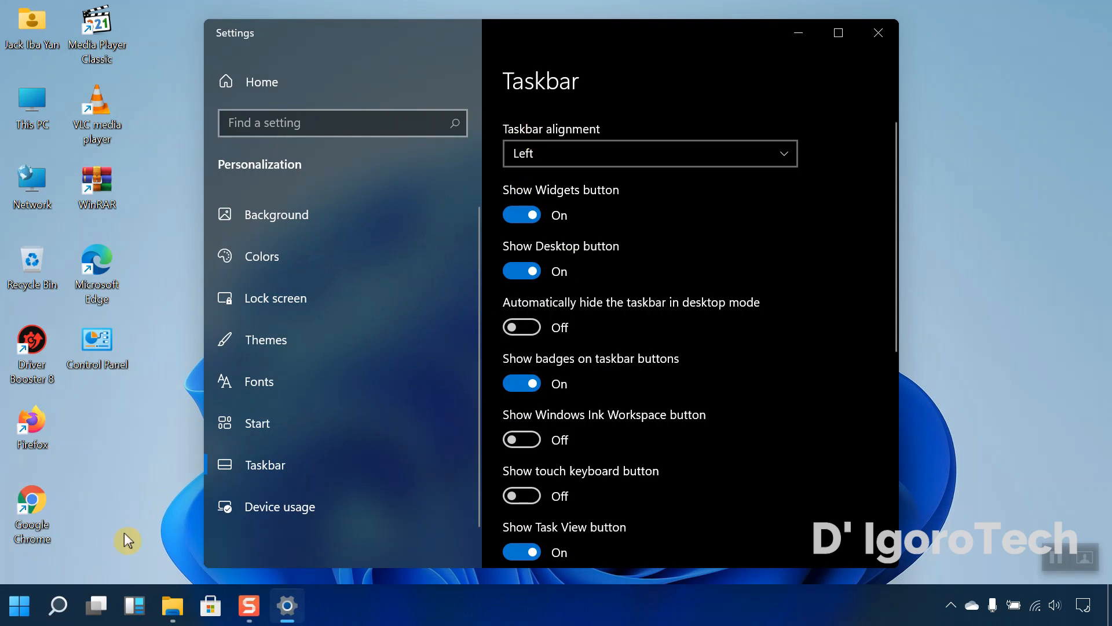
{"action": "mouse_move", "coordinate": [289, 589]}
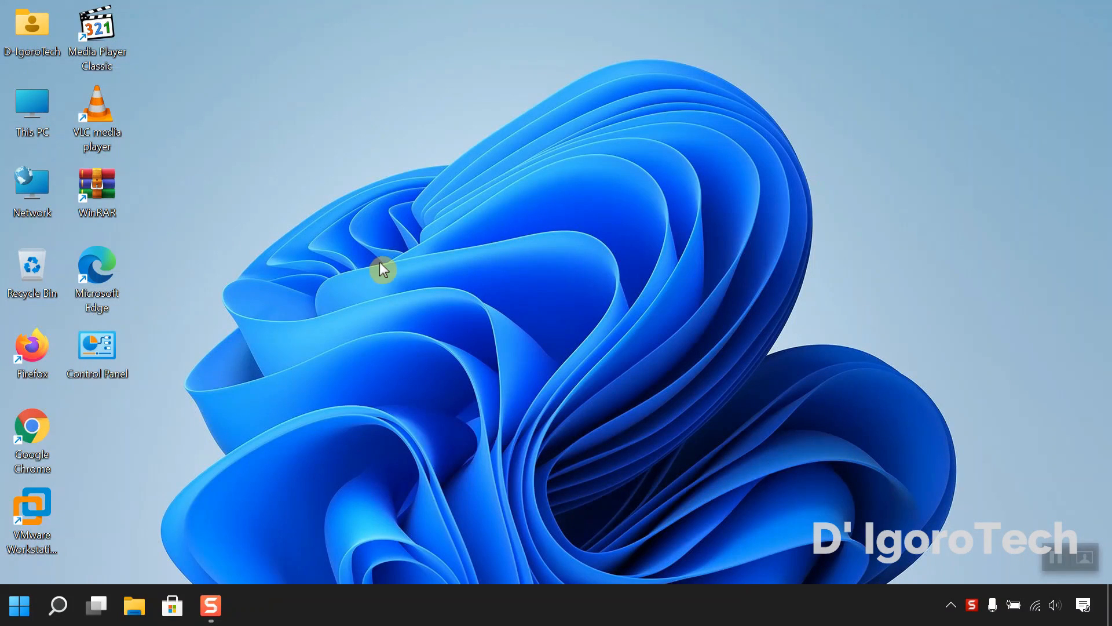
Set the size of text, apps, and other items to 125% in the display settings
{"action": "right_click", "coordinate": [534, 245]}
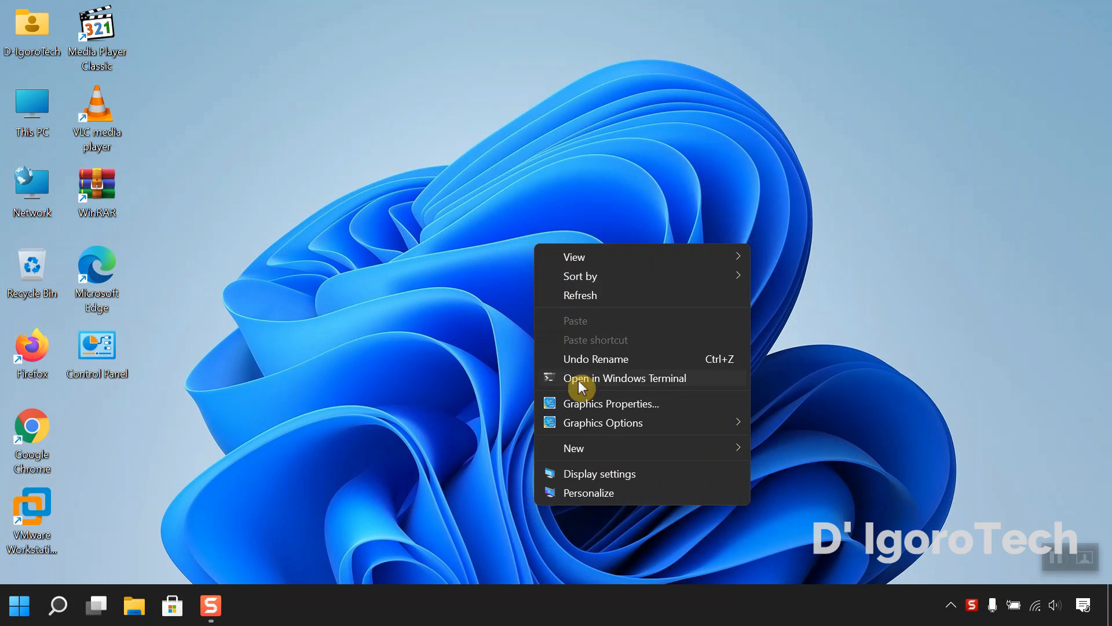
{"action": "left_click", "coordinate": [588, 474]}
{"action": "scroll", "coordinate": [685, 296], "scroll_direction": "down", "scroll_amount": 3}
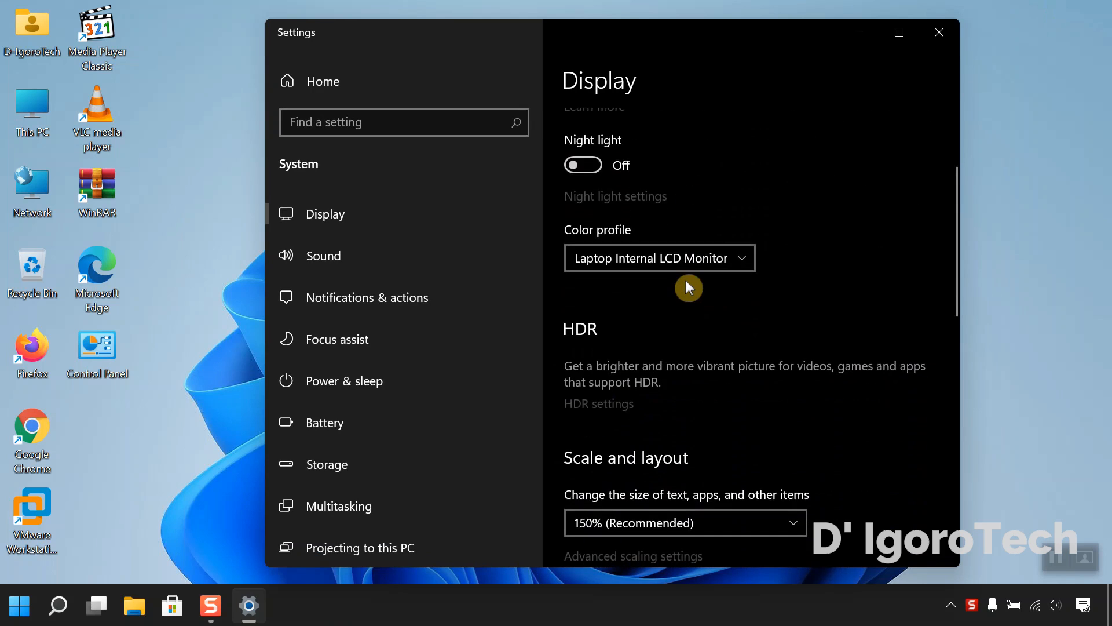
{"action": "scroll", "coordinate": [666, 339], "scroll_direction": "down", "scroll_amount": 1}
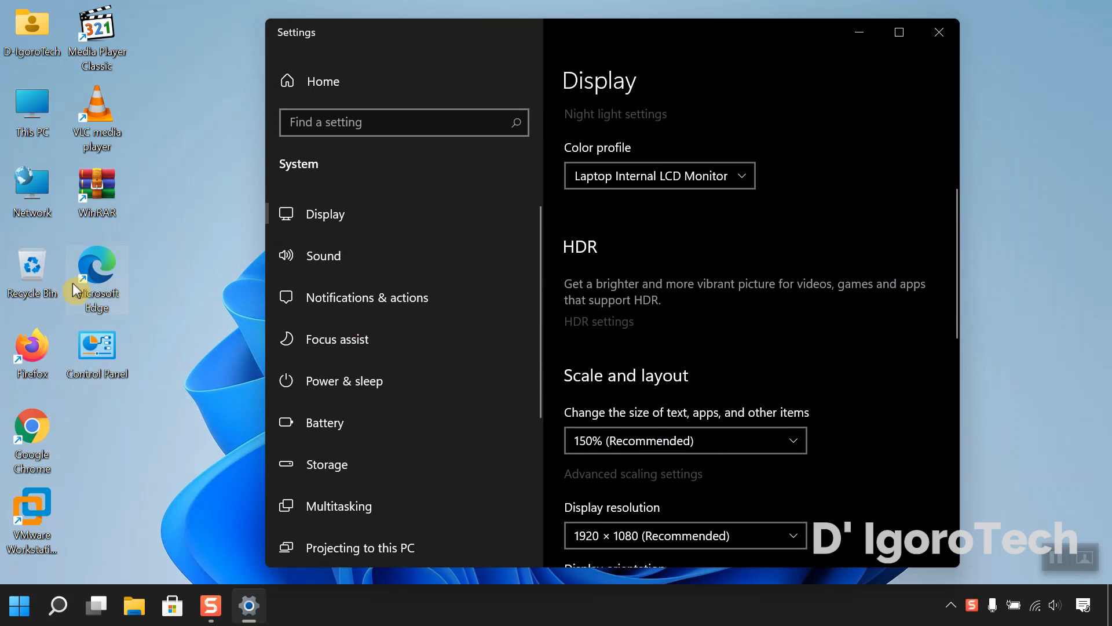
{"action": "left_click", "coordinate": [697, 444]}
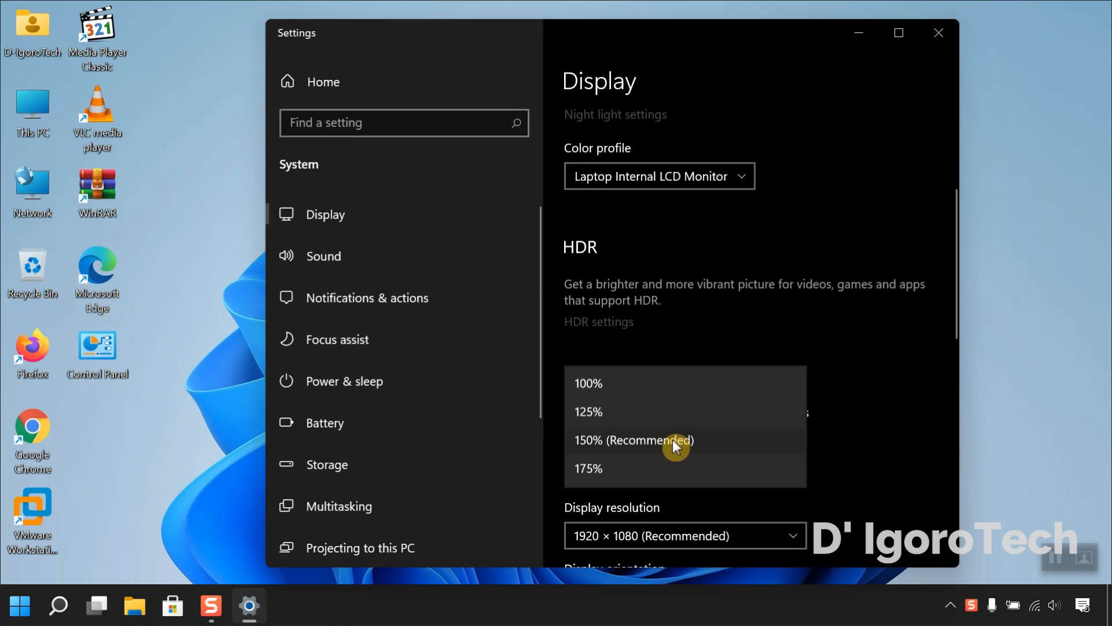
{"action": "left_click", "coordinate": [602, 412]}
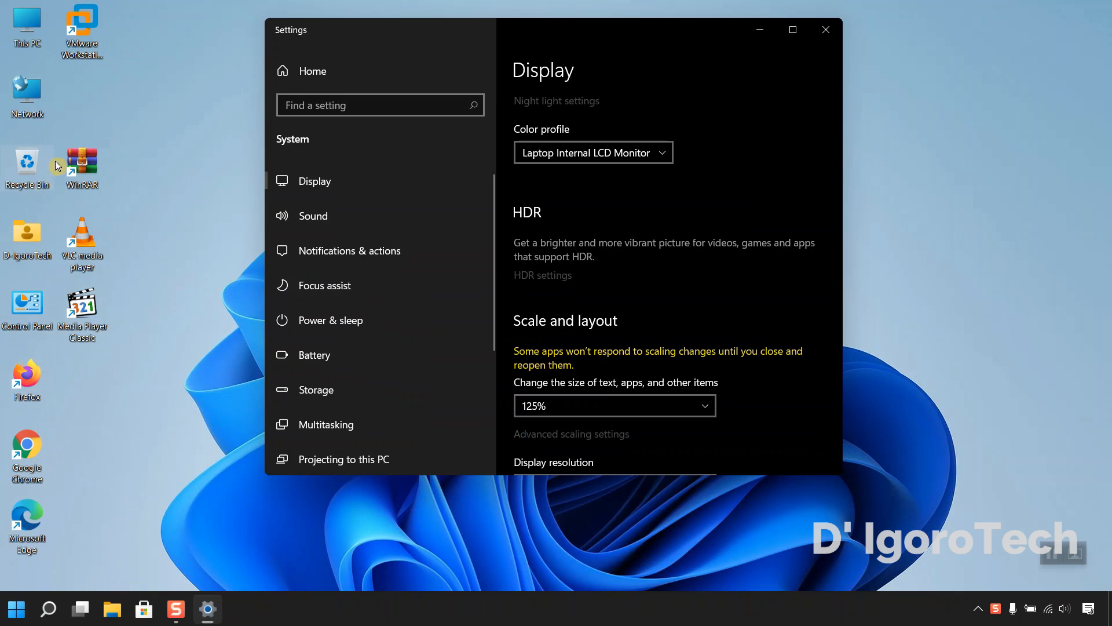
{"action": "left_click", "coordinate": [539, 405]}
{"action": "left_click", "coordinate": [543, 449]}
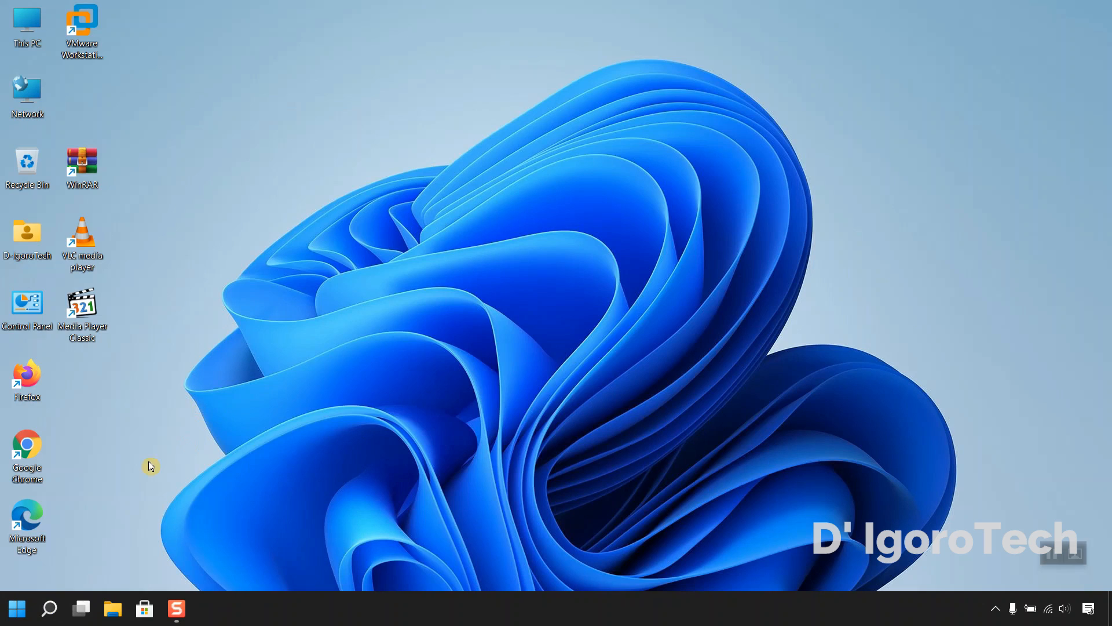
Pin Microsoft Edge, Firefox and Google Chrome to the taskbar and unpin Microsoft Store from it
{"action": "right_click", "coordinate": [34, 519]}
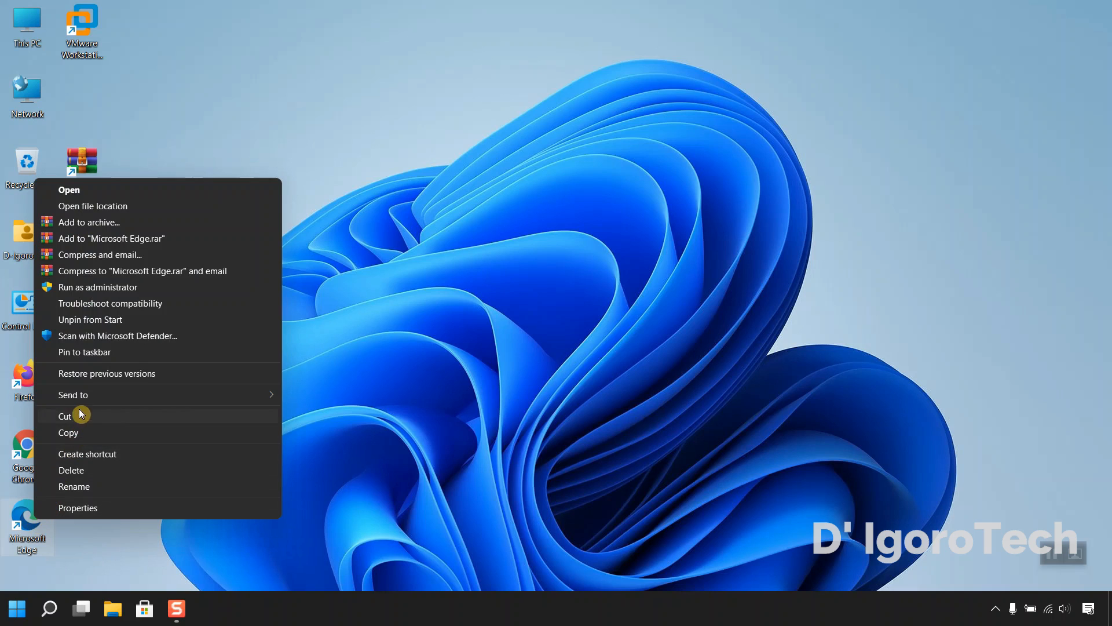
{"action": "left_click", "coordinate": [86, 352]}
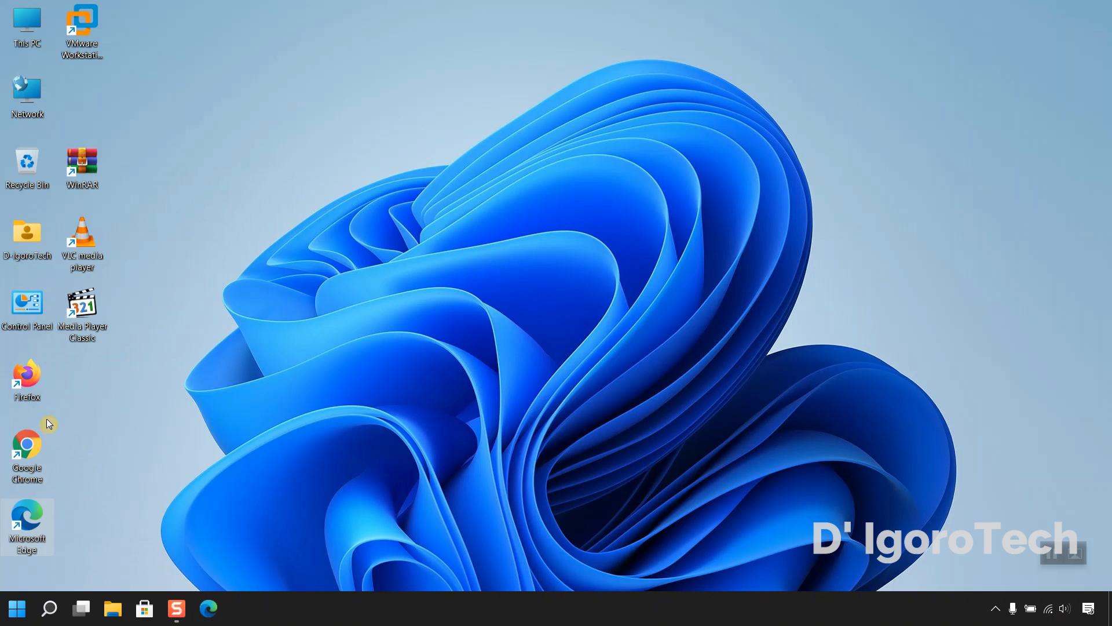
{"action": "right_click", "coordinate": [28, 373]}
{"action": "left_click", "coordinate": [85, 203]}
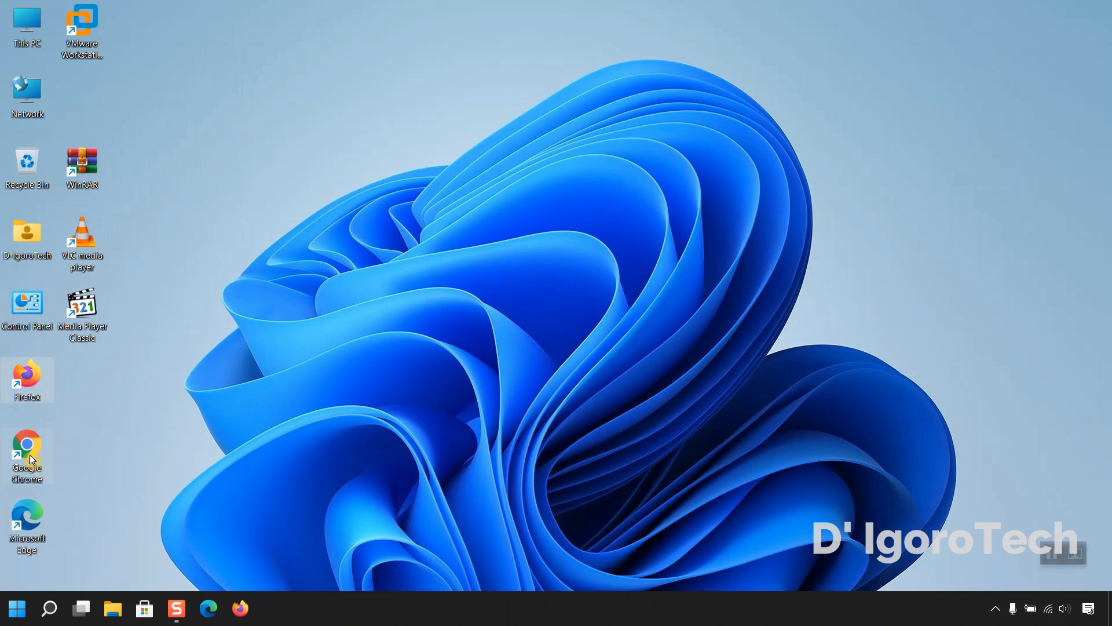
{"action": "right_click", "coordinate": [30, 456]}
{"action": "right_click", "coordinate": [25, 450]}
{"action": "left_click", "coordinate": [93, 282]}
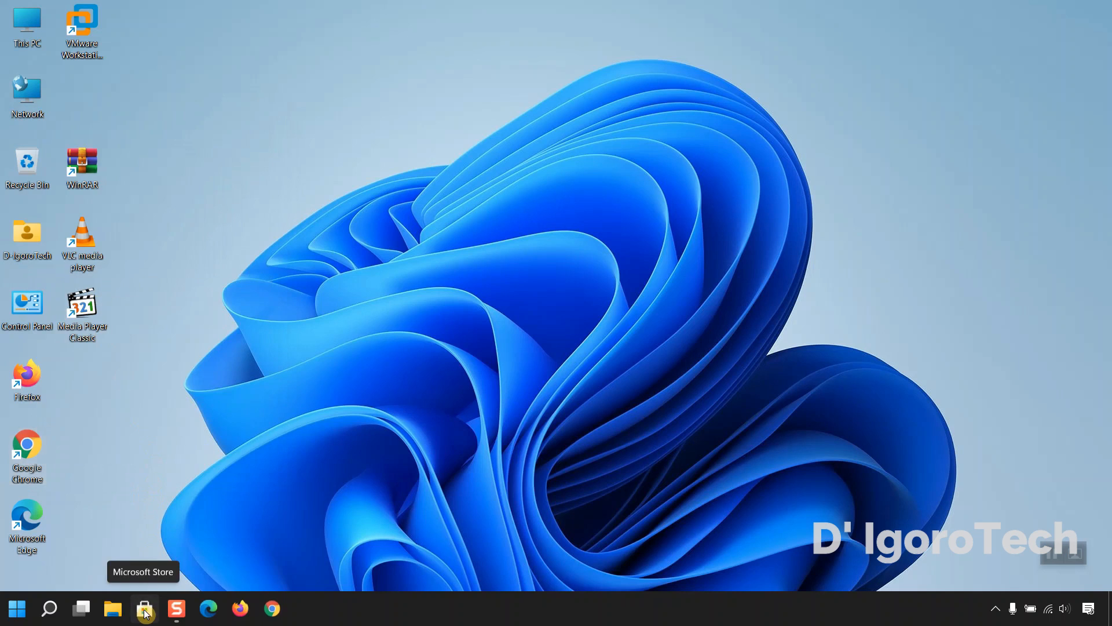
{"action": "right_click", "coordinate": [144, 607]}
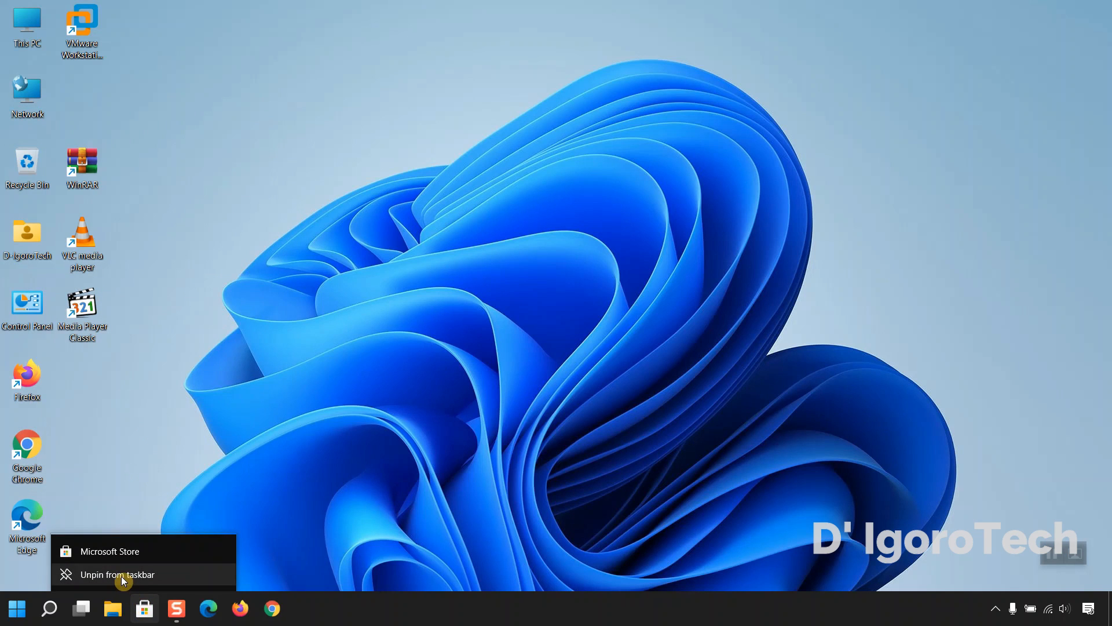
{"action": "left_click", "coordinate": [120, 574]}
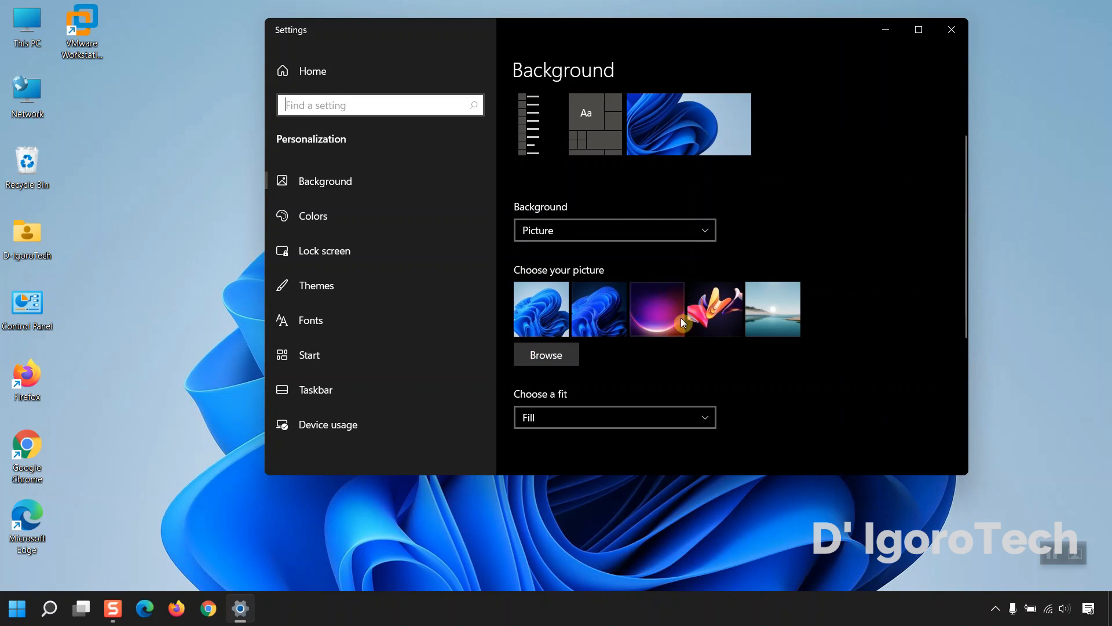
Browse for a custom picture file and set it as the desktop background
{"action": "left_click", "coordinate": [546, 355]}
{"action": "double_click", "coordinate": [601, 168]}
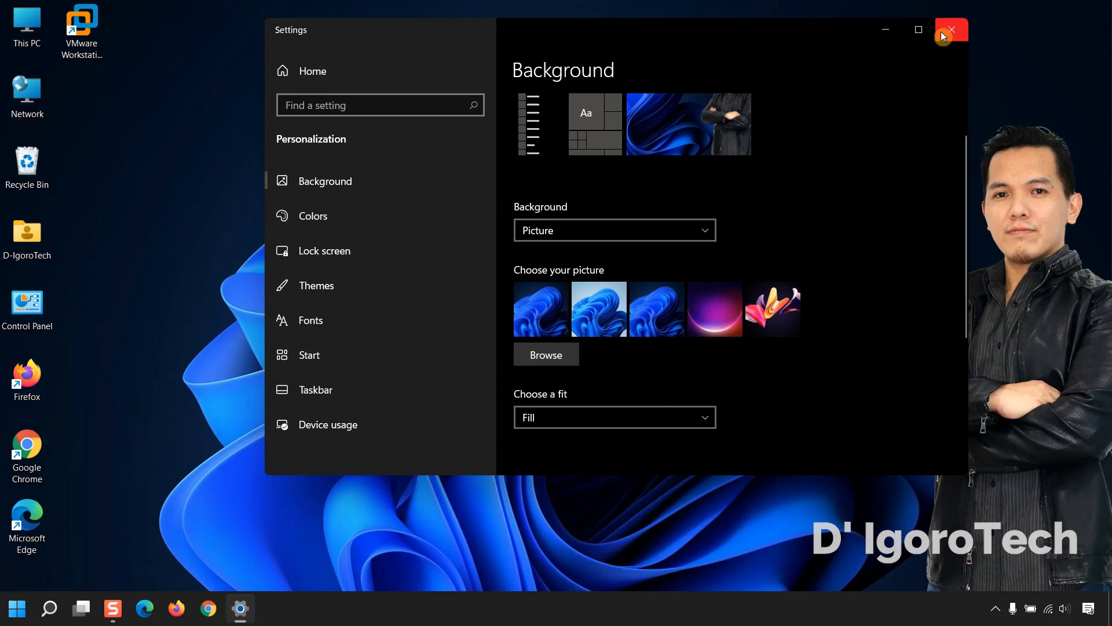
Turn on the notification for when the device requires a restart in the advanced options of Windows Update
{"action": "left_click", "coordinate": [950, 29]}
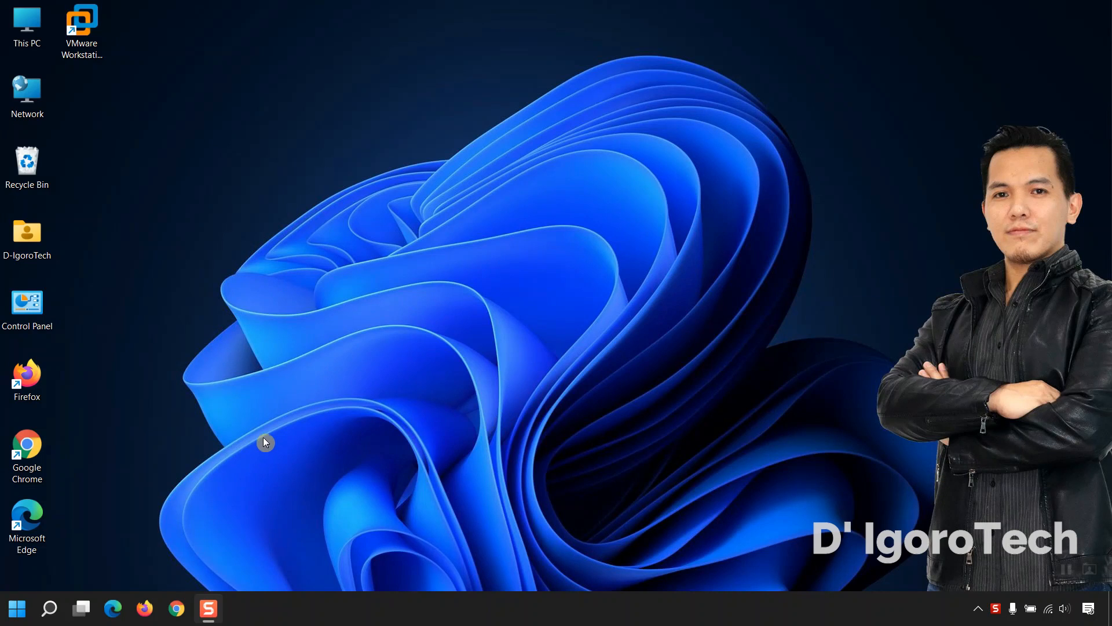
{"action": "right_click", "coordinate": [15, 616]}
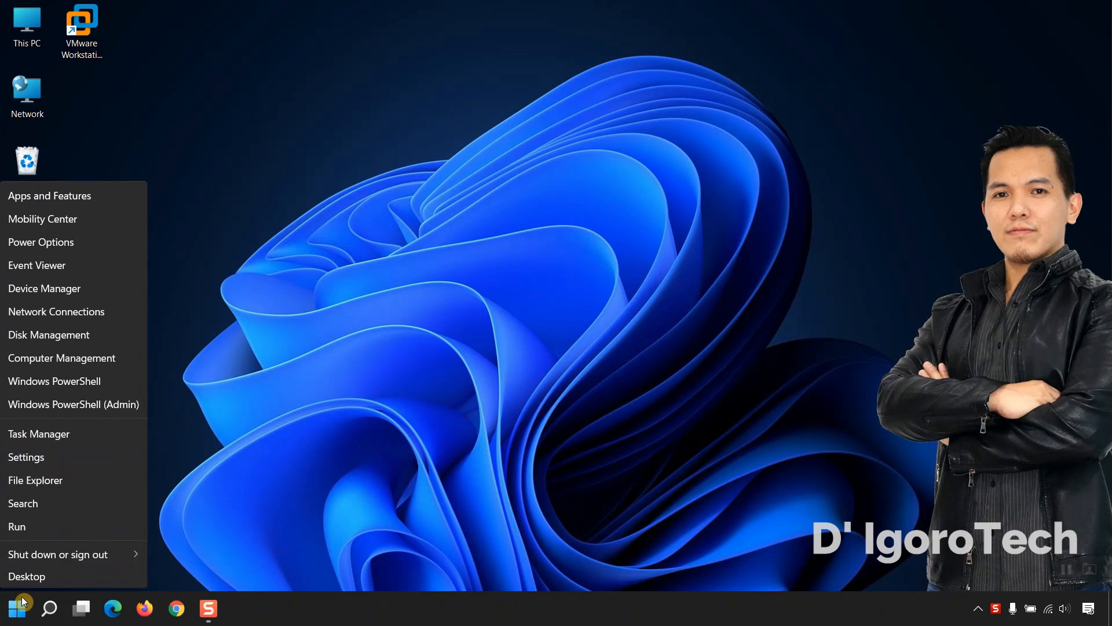
{"action": "left_click", "coordinate": [23, 457]}
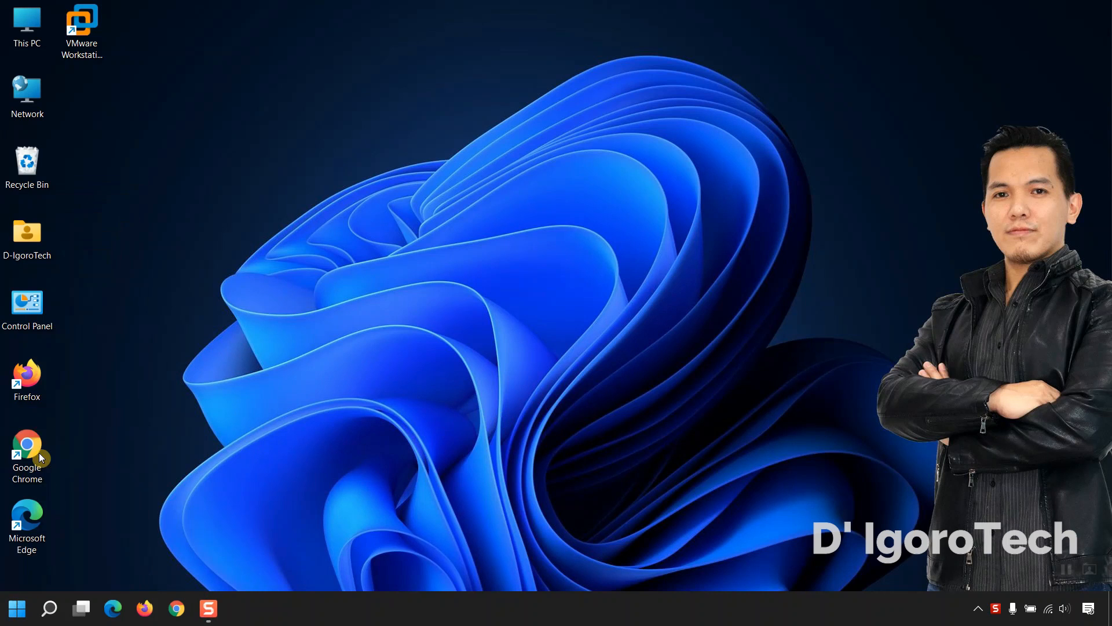
{"action": "scroll", "coordinate": [658, 384], "scroll_direction": "down", "scroll_amount": 2}
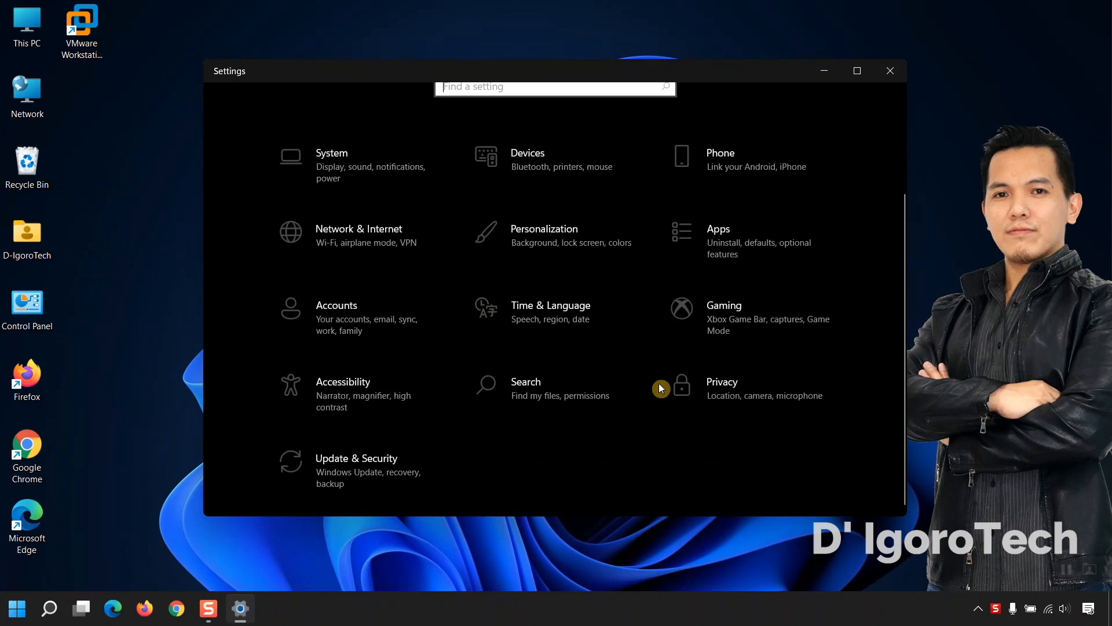
{"action": "left_click", "coordinate": [339, 470]}
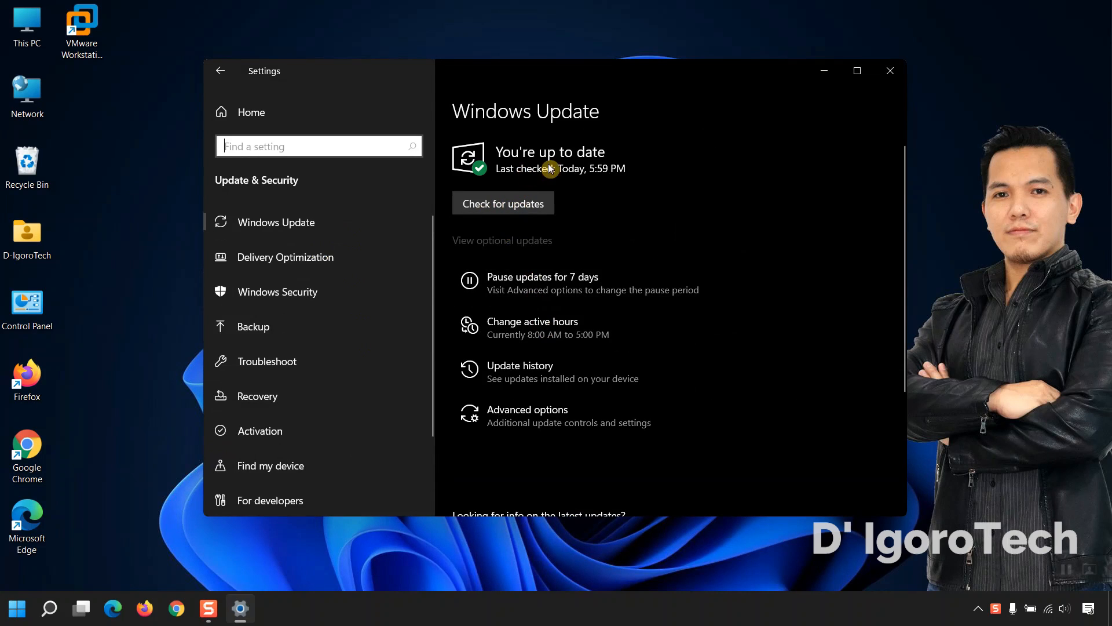
{"action": "left_click", "coordinate": [526, 413]}
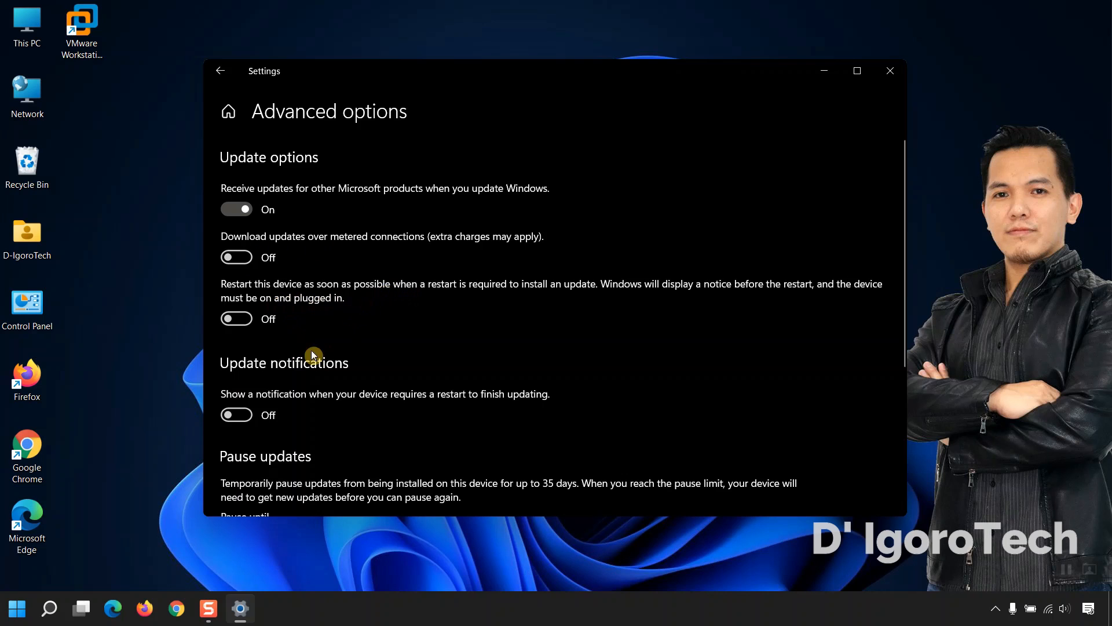
{"action": "left_click", "coordinate": [253, 412]}
Look at the date choices for pausing updates in the advanced update options and close Settings
{"action": "scroll", "coordinate": [345, 371], "scroll_direction": "down", "scroll_amount": 2}
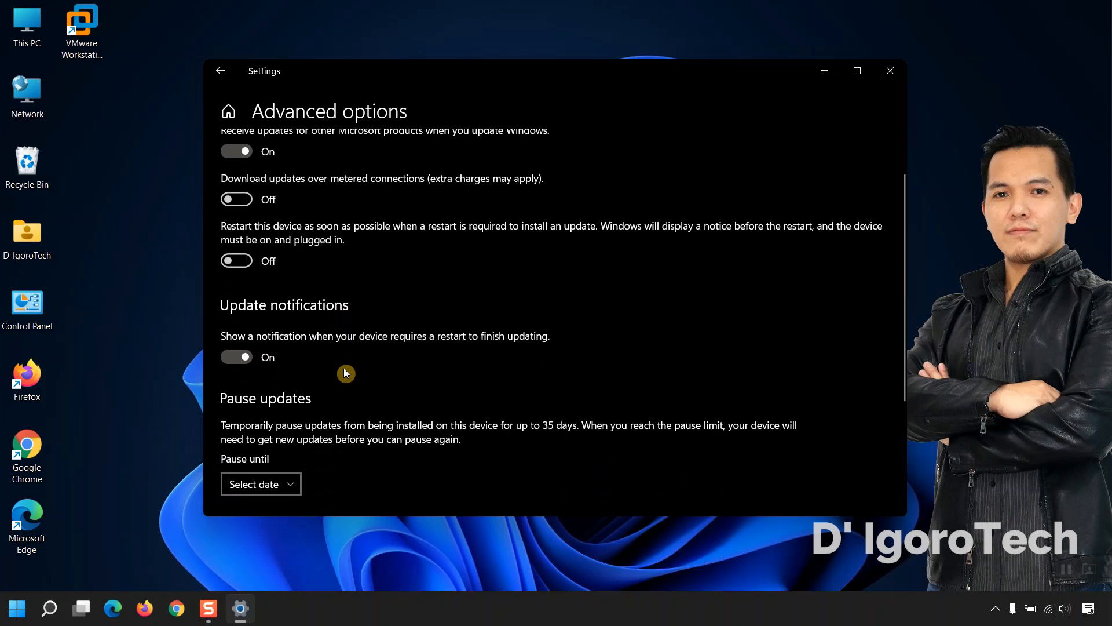
{"action": "scroll", "coordinate": [346, 373], "scroll_direction": "down", "scroll_amount": 3}
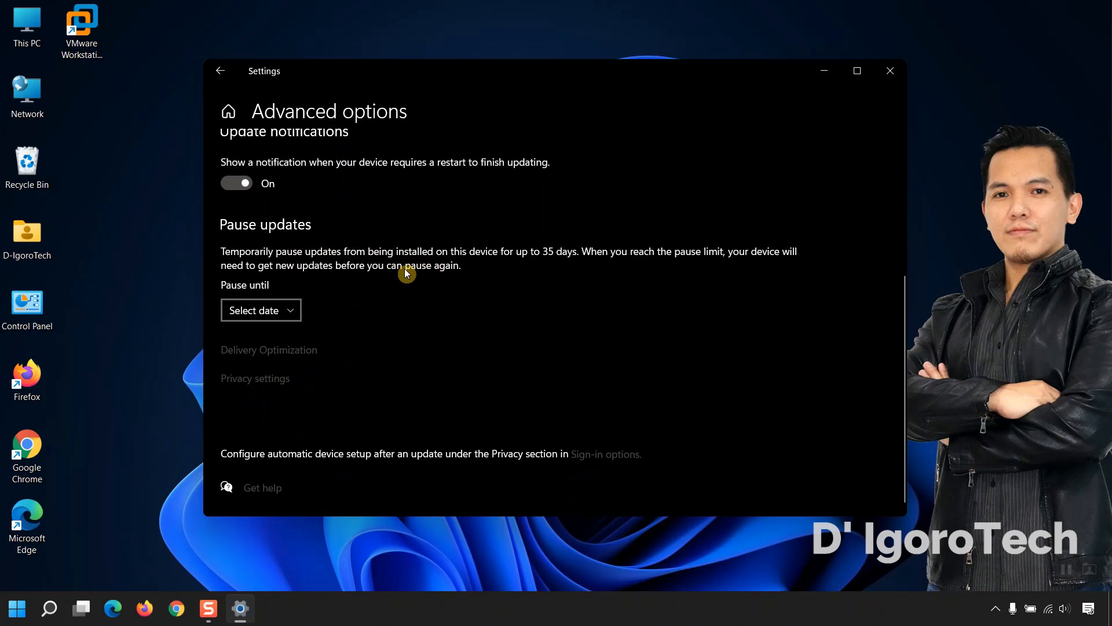
{"action": "left_click", "coordinate": [271, 309]}
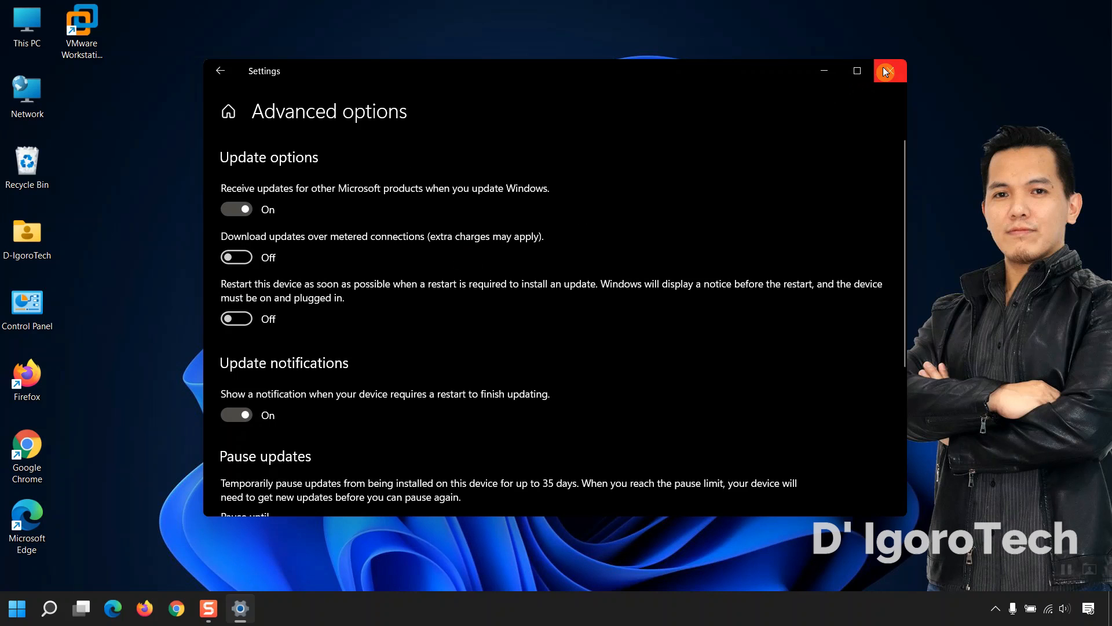
{"action": "left_click", "coordinate": [884, 72]}
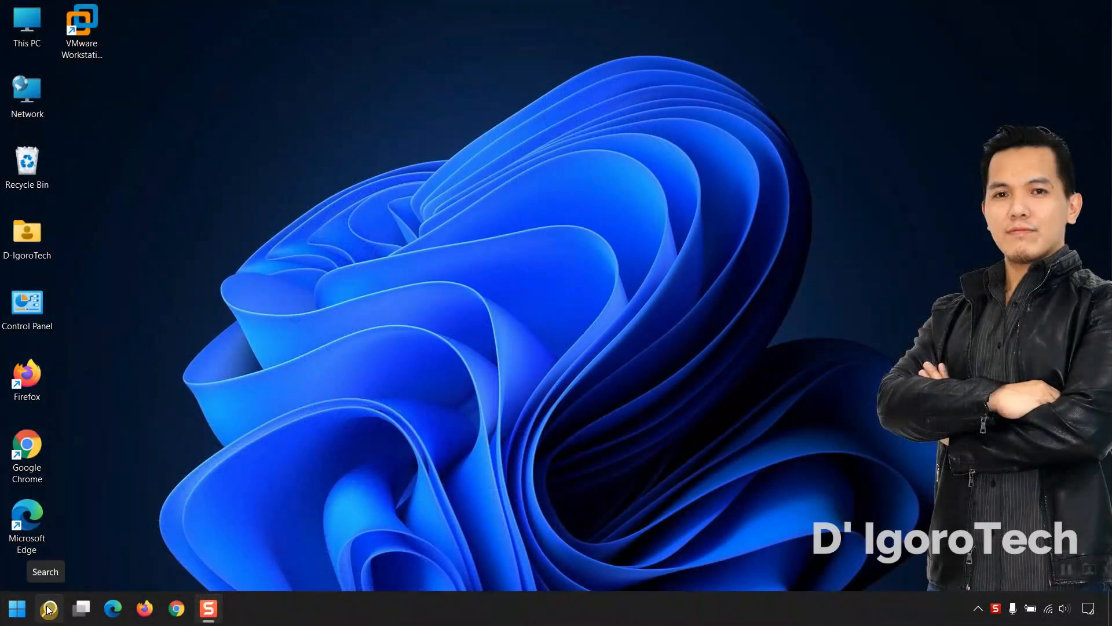
Search for "disk cleanup" and start Disk Cleanup for drive C:
{"action": "left_click", "coordinate": [60, 604]}
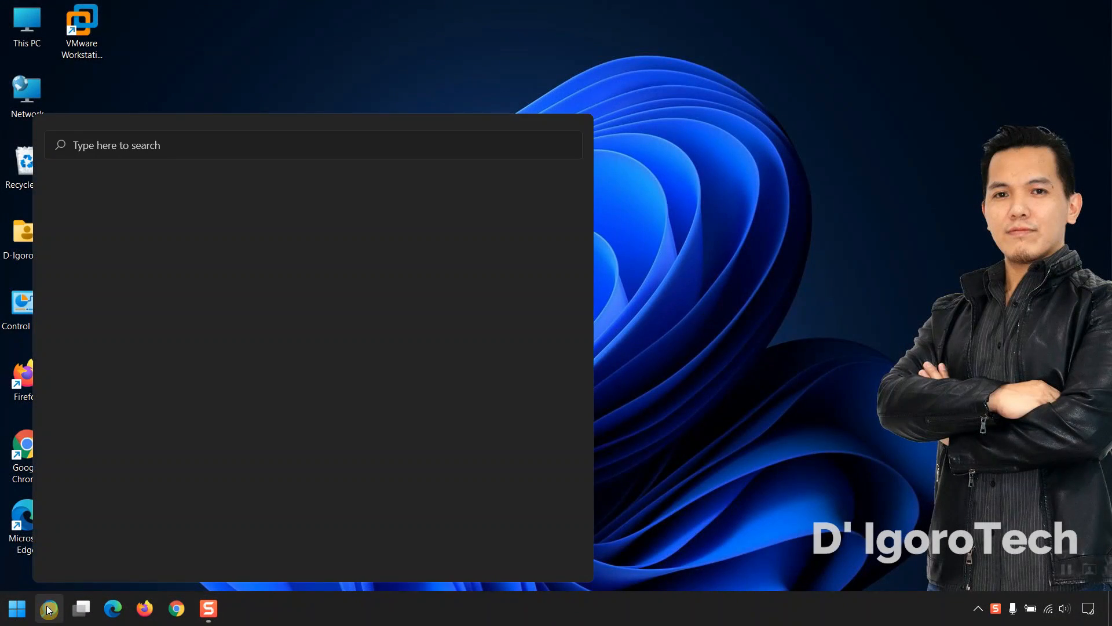
{"action": "type", "text": "d"}
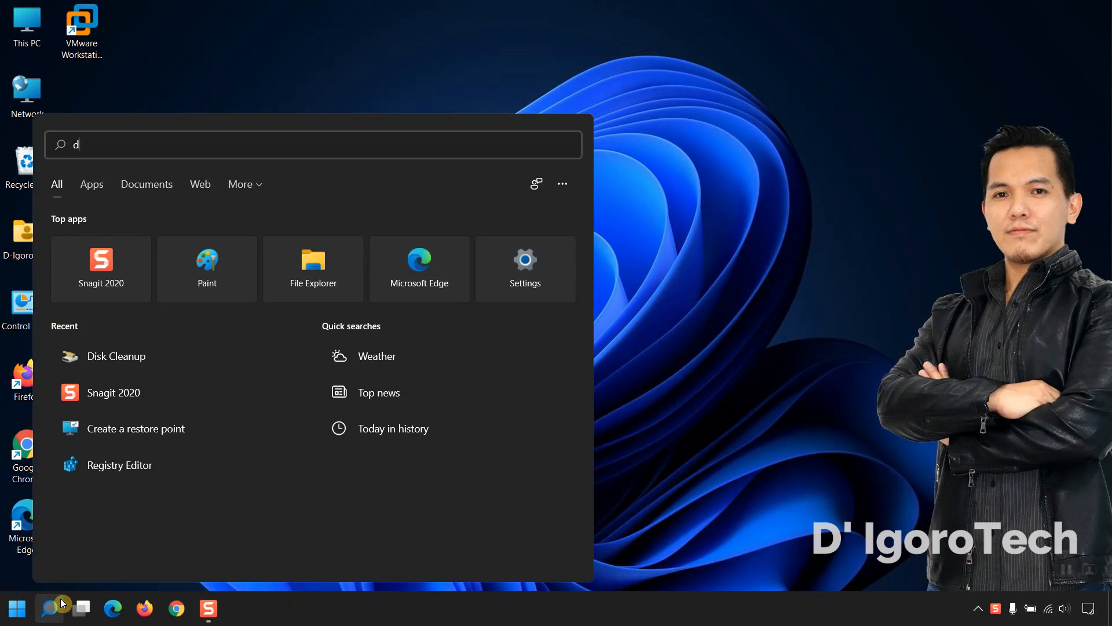
{"action": "type", "text": "isk cleanup"}
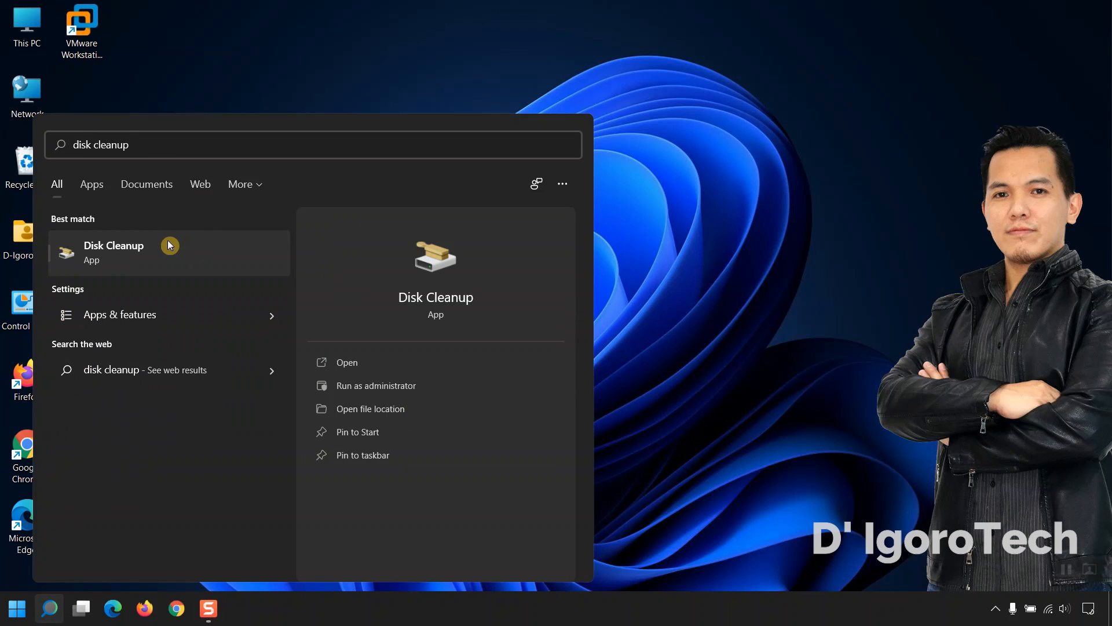
{"action": "left_click", "coordinate": [131, 250]}
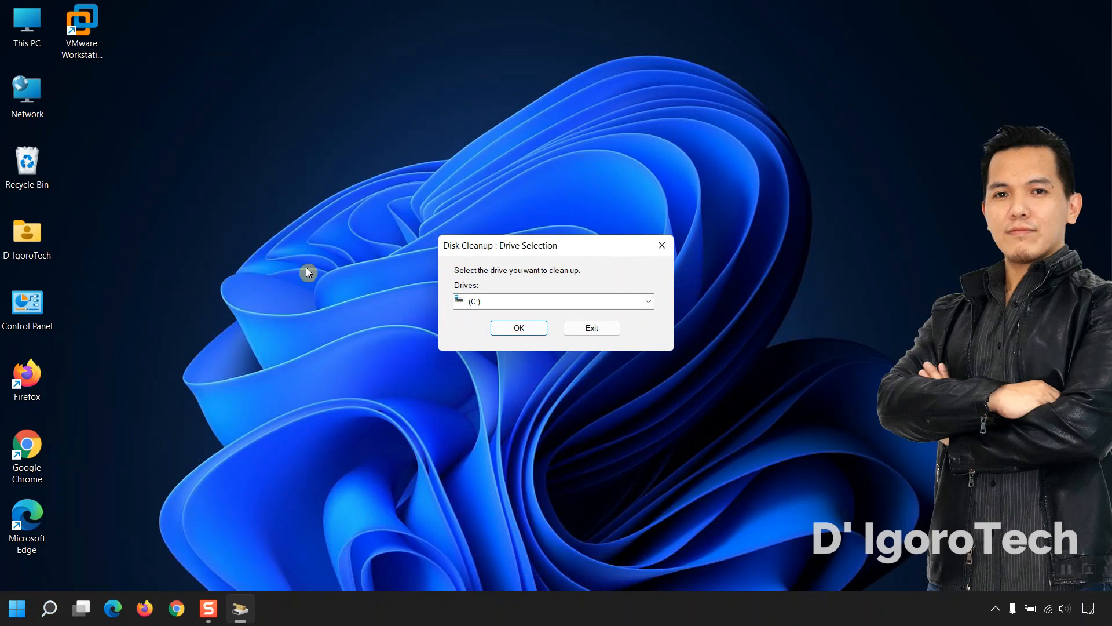
{"action": "left_click", "coordinate": [493, 306]}
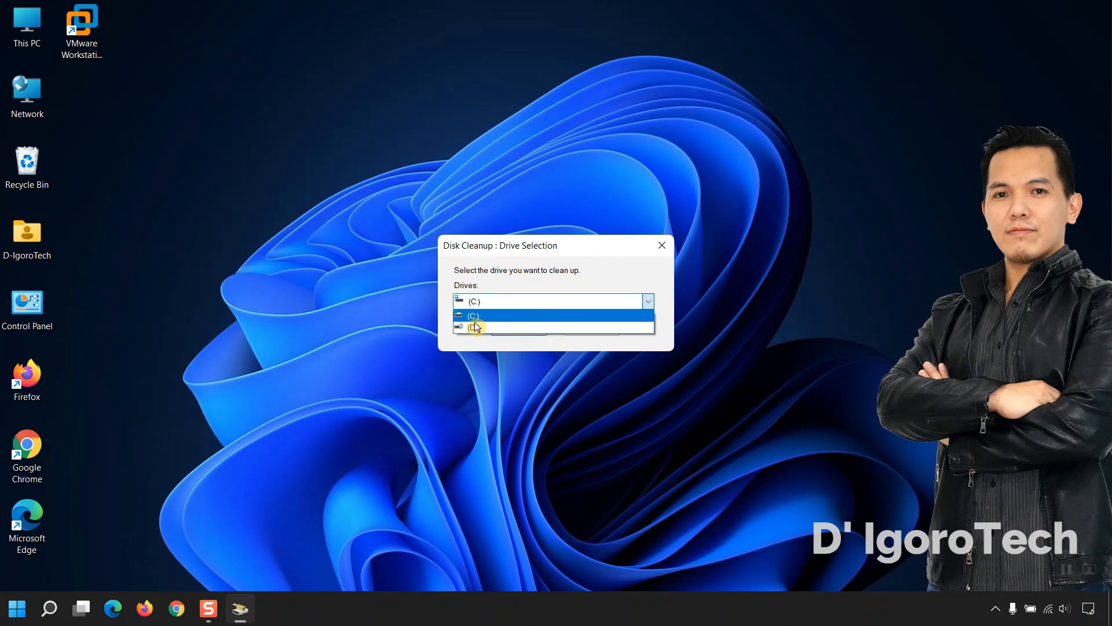
{"action": "left_click", "coordinate": [483, 317]}
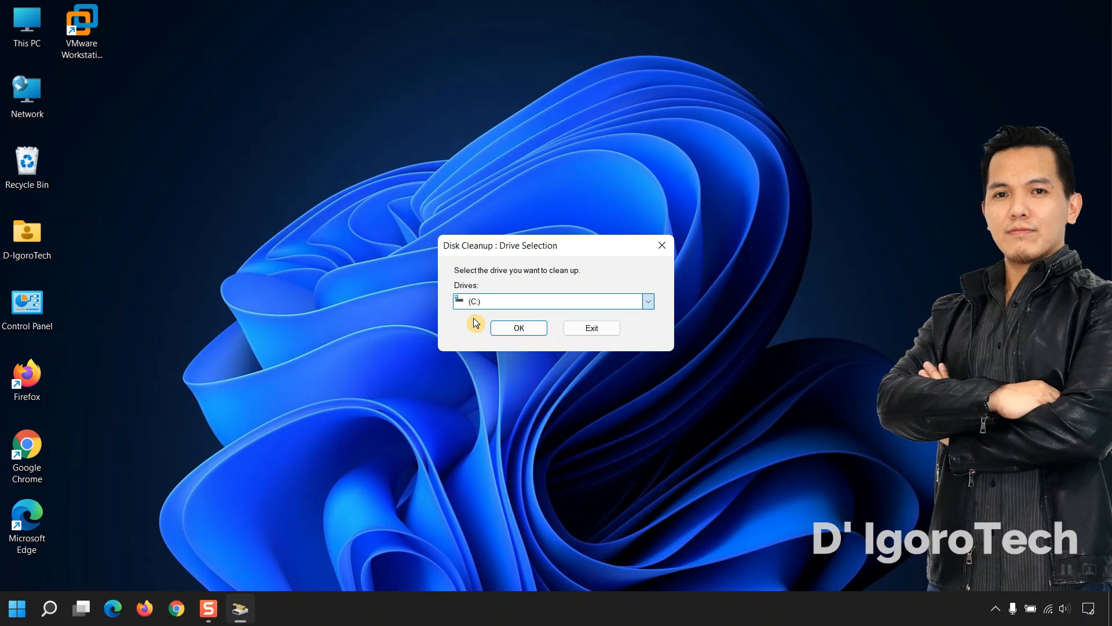
{"action": "left_click", "coordinate": [519, 328]}
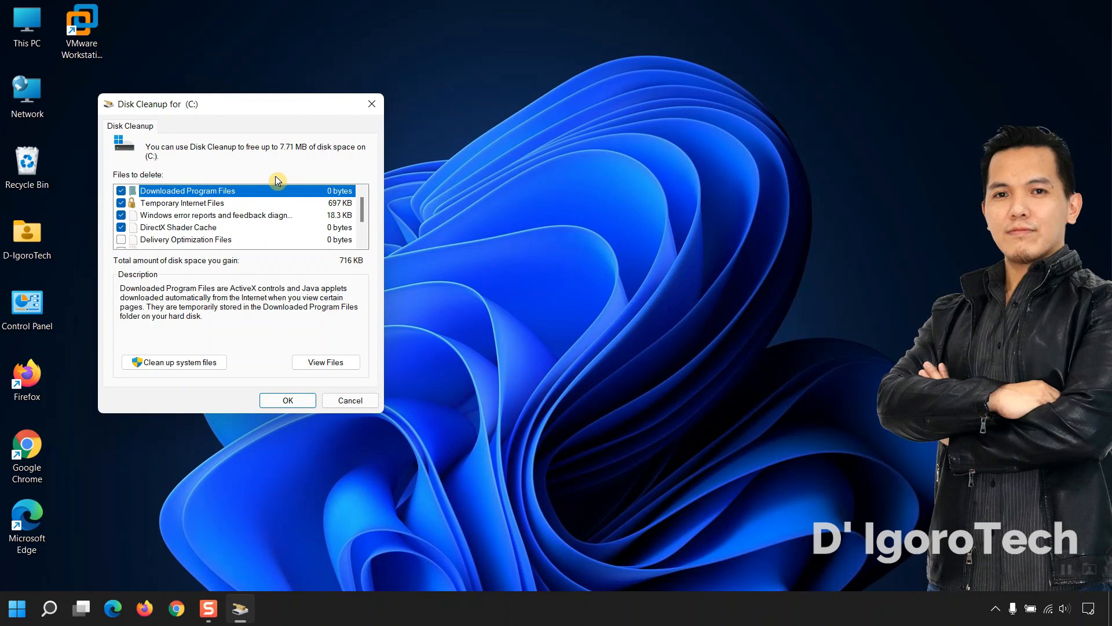
Add Delivery Optimization Files, Recycle Bin, Temporary files and Thumbnails to the cleanup and permanently delete the selected files
{"action": "scroll", "coordinate": [189, 217], "scroll_direction": "down", "scroll_amount": 1}
{"action": "left_click", "coordinate": [129, 204]}
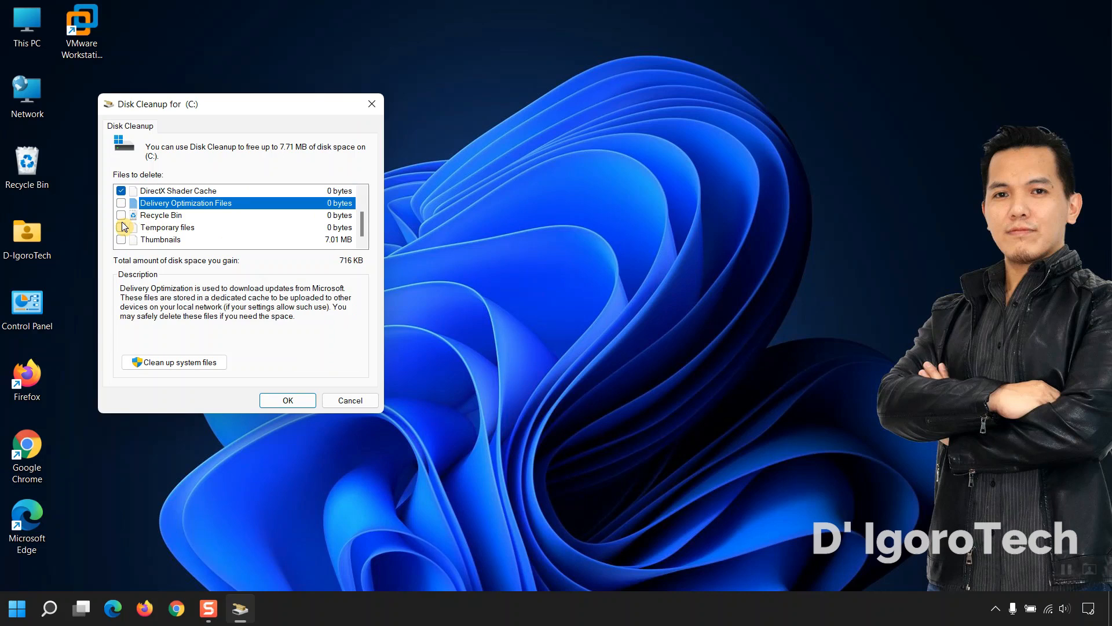
{"action": "left_click", "coordinate": [121, 203]}
{"action": "left_click", "coordinate": [121, 215]}
{"action": "left_click", "coordinate": [122, 227]}
{"action": "left_click", "coordinate": [121, 239]}
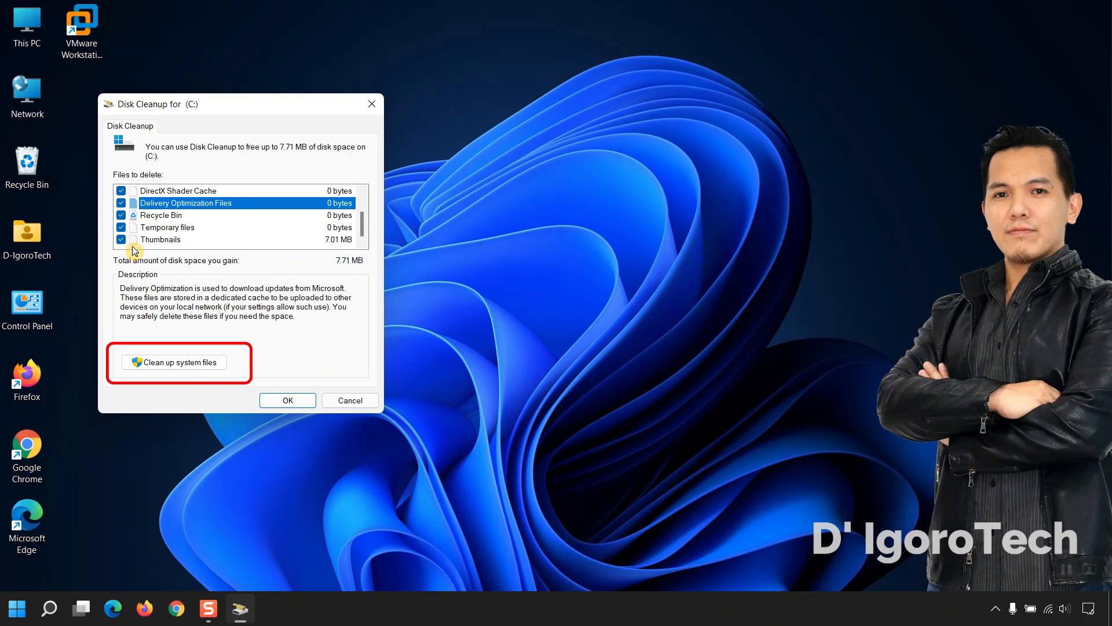
{"action": "left_click", "coordinate": [284, 401]}
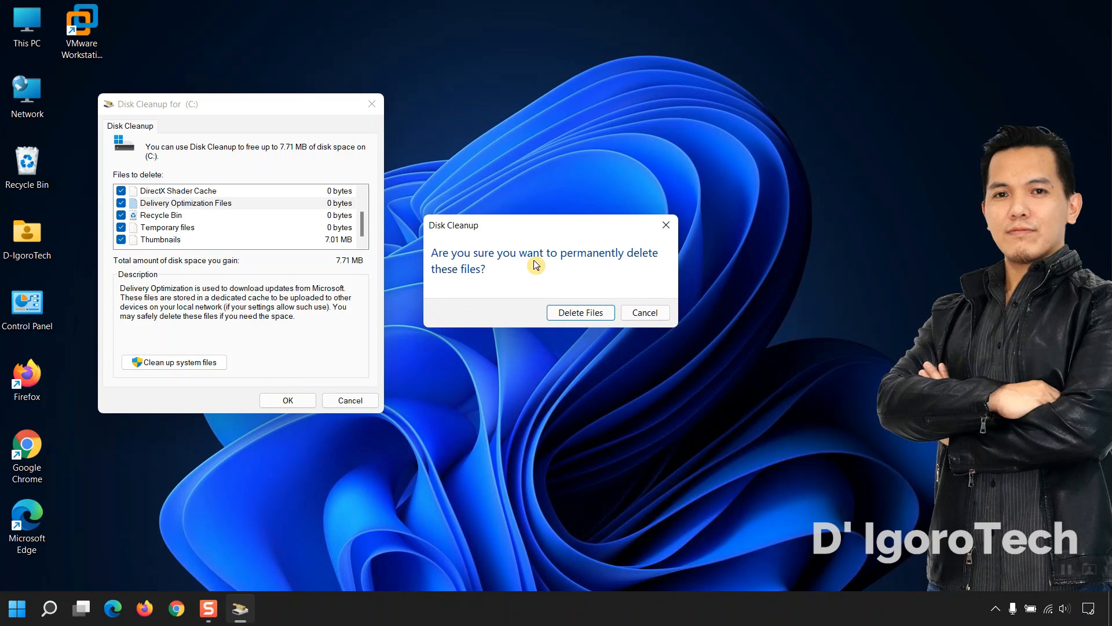
{"action": "left_click", "coordinate": [580, 314]}
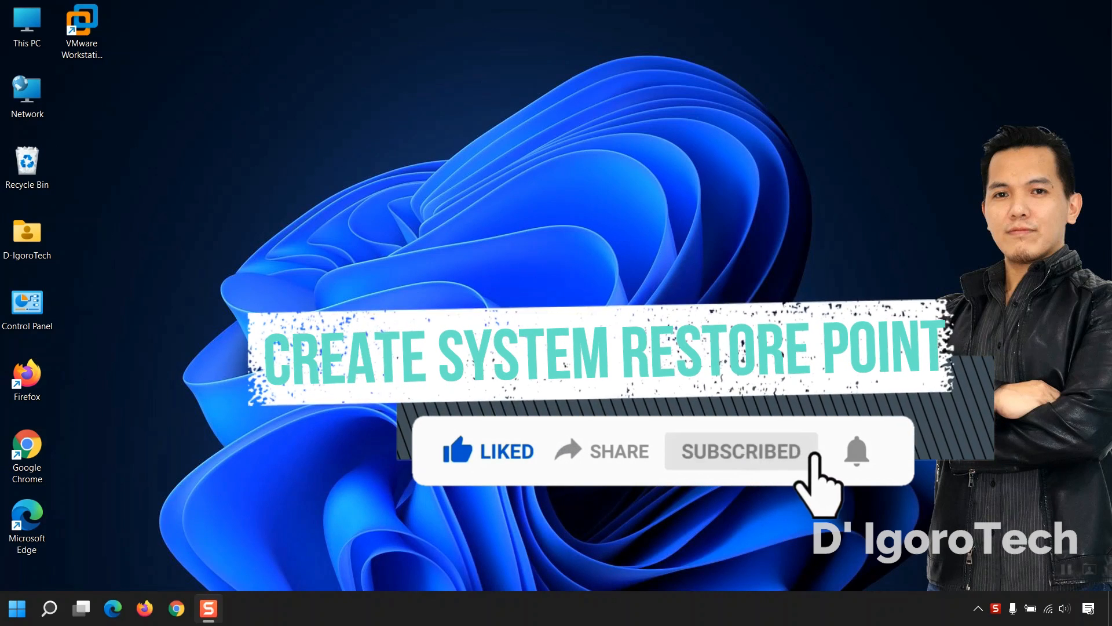
Search for "restore", open the restore point settings and select Local Disk (C:) (System) among the available drives
{"action": "left_click", "coordinate": [50, 609]}
{"action": "type", "text": "r"}
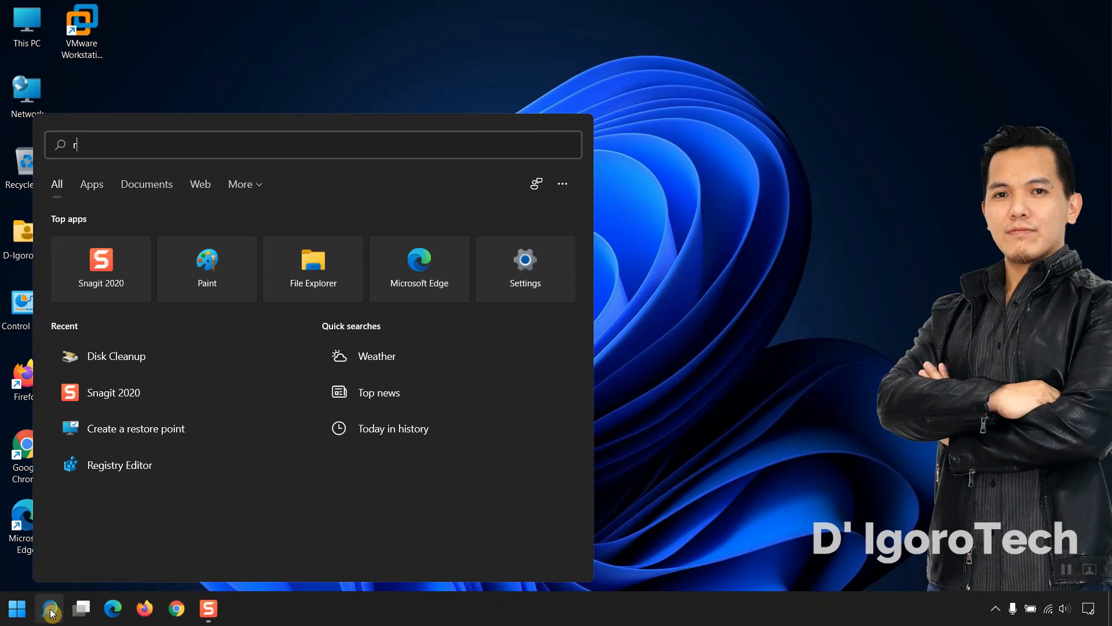
{"action": "type", "text": "estore"}
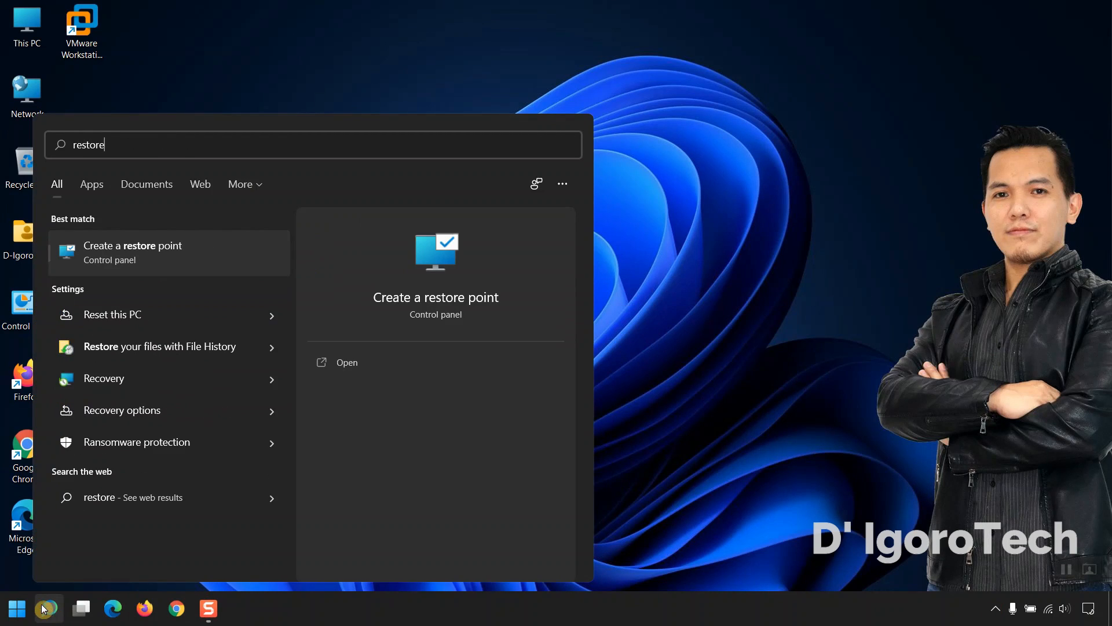
{"action": "left_click", "coordinate": [137, 261]}
{"action": "left_click", "coordinate": [213, 320]}
{"action": "left_click", "coordinate": [210, 332]}
{"action": "left_click", "coordinate": [210, 324]}
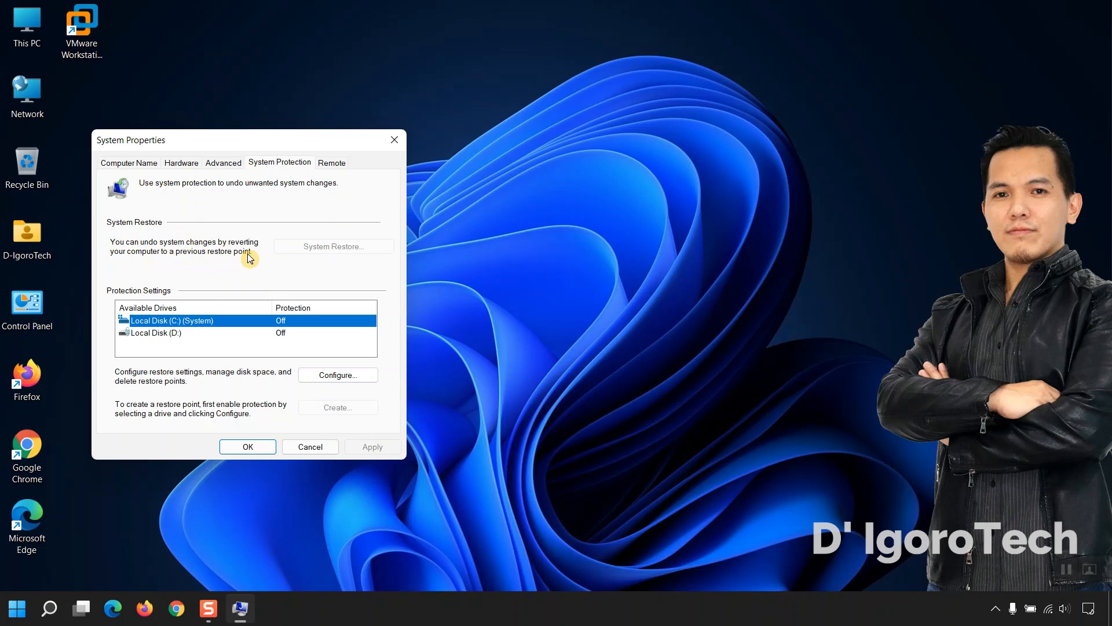
{"action": "left_click", "coordinate": [226, 334]}
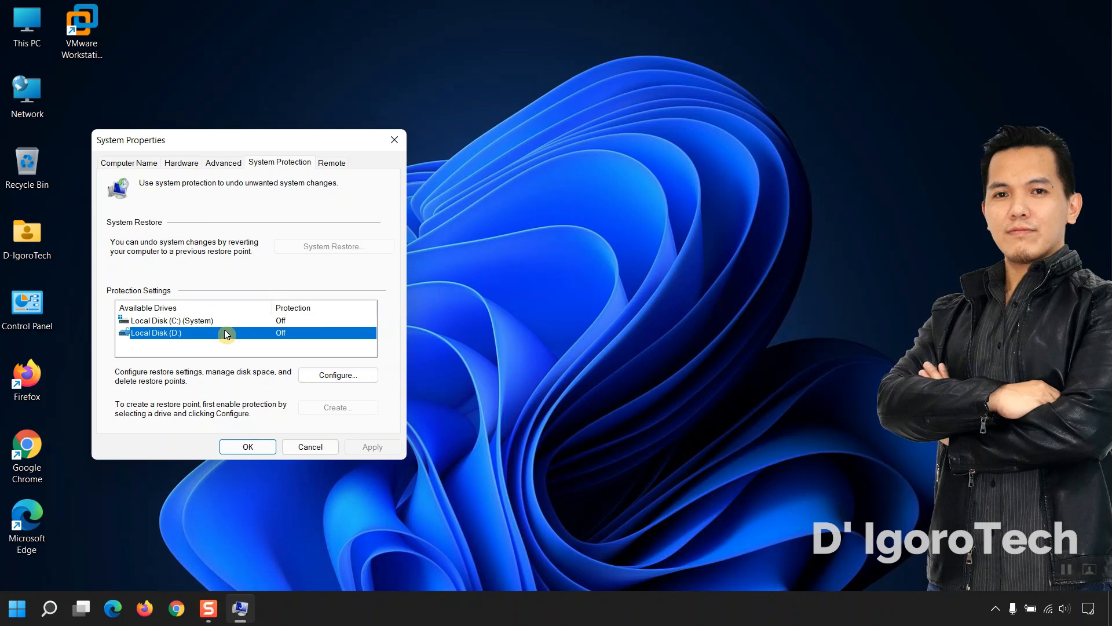
{"action": "left_click", "coordinate": [223, 322]}
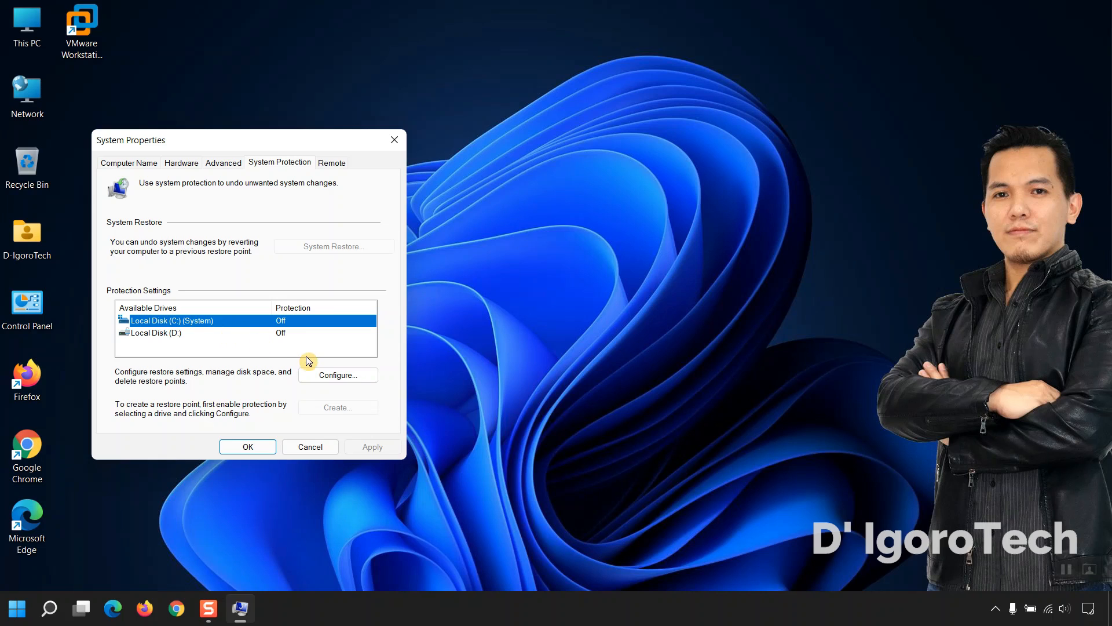
Turn on system protection for Local Disk (C:) with a maximum disk space usage of 6%, and apply it
{"action": "left_click", "coordinate": [335, 374]}
{"action": "left_click_drag", "start_coordinate": [317, 180], "coordinate": [614, 145]}
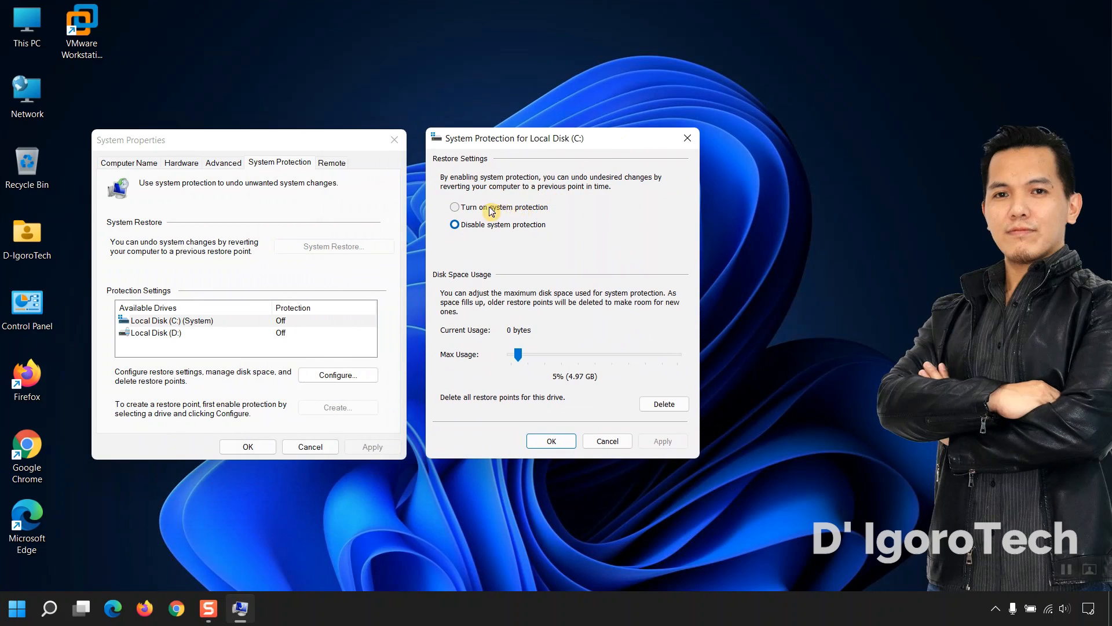
{"action": "left_click", "coordinate": [467, 209]}
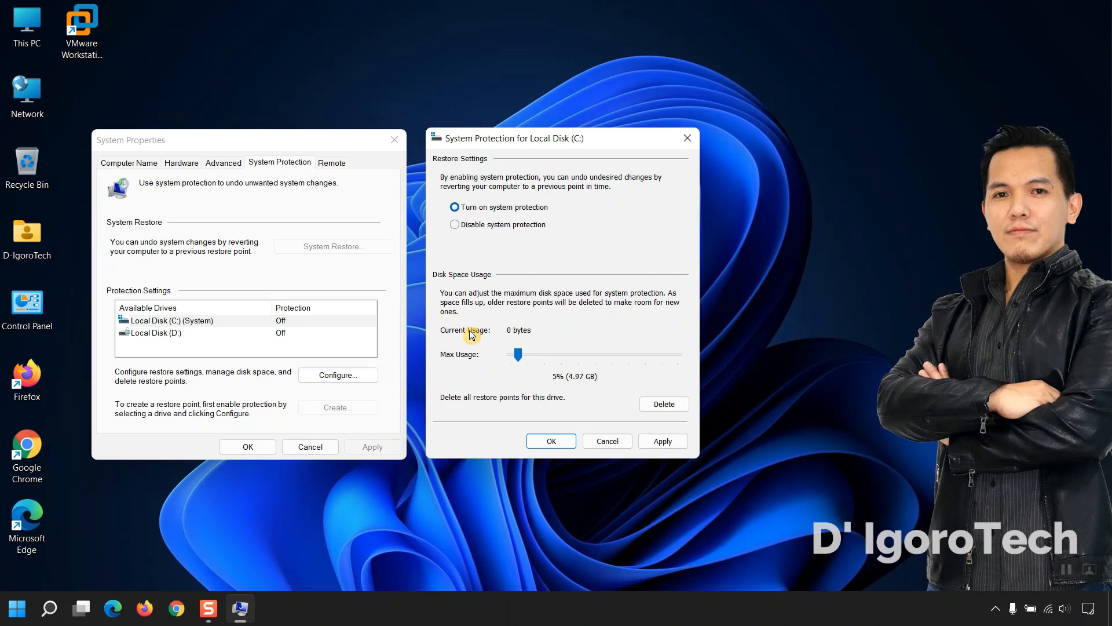
{"action": "mouse_move", "coordinate": [518, 354]}
{"action": "left_mouse_down"}
{"action": "mouse_move", "coordinate": [532, 355]}
{"action": "mouse_move", "coordinate": [519, 354]}
{"action": "left_mouse_up"}
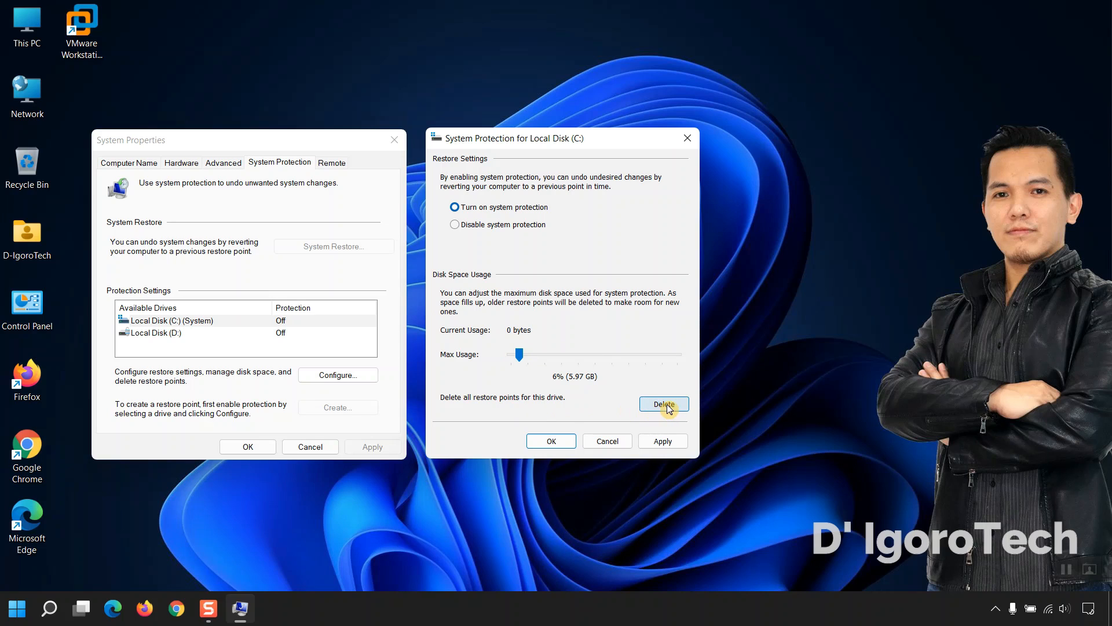
{"action": "left_click", "coordinate": [667, 407]}
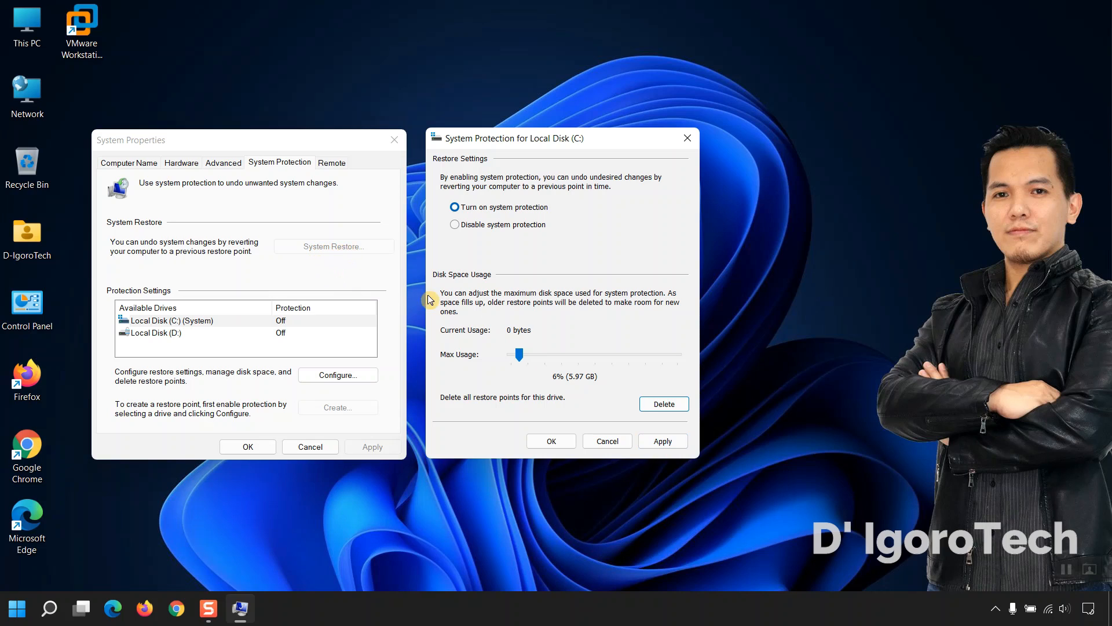
{"action": "left_click", "coordinate": [663, 441]}
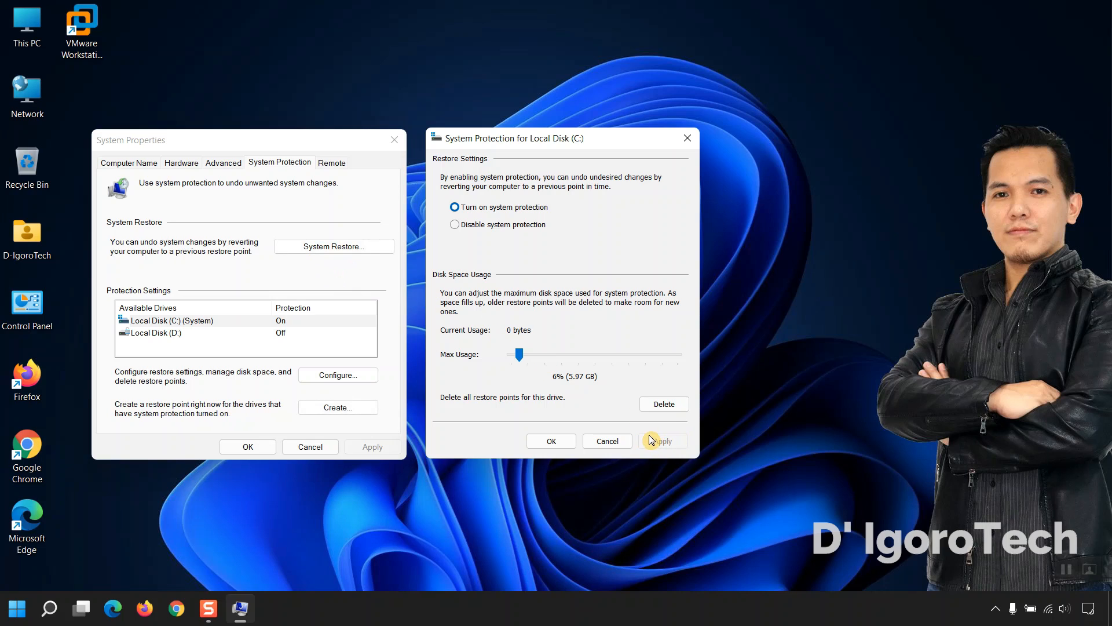
{"action": "left_click", "coordinate": [553, 441]}
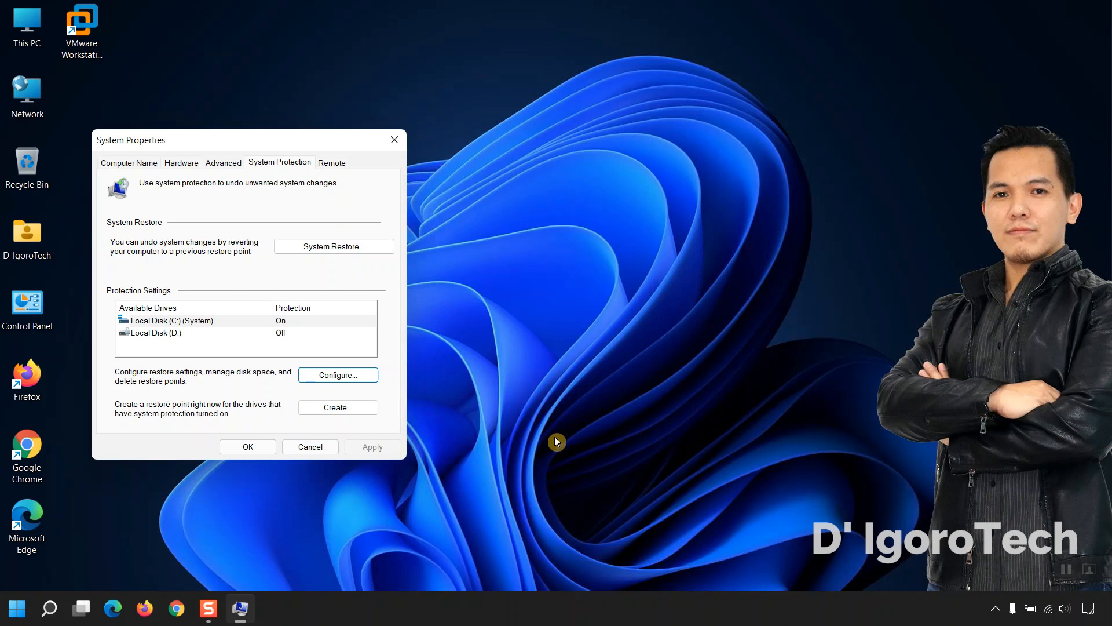
Look at System Restore, and create a restore point with the description "Restore Point July 2021"
{"action": "left_click", "coordinate": [318, 249]}
{"action": "left_click", "coordinate": [275, 323]}
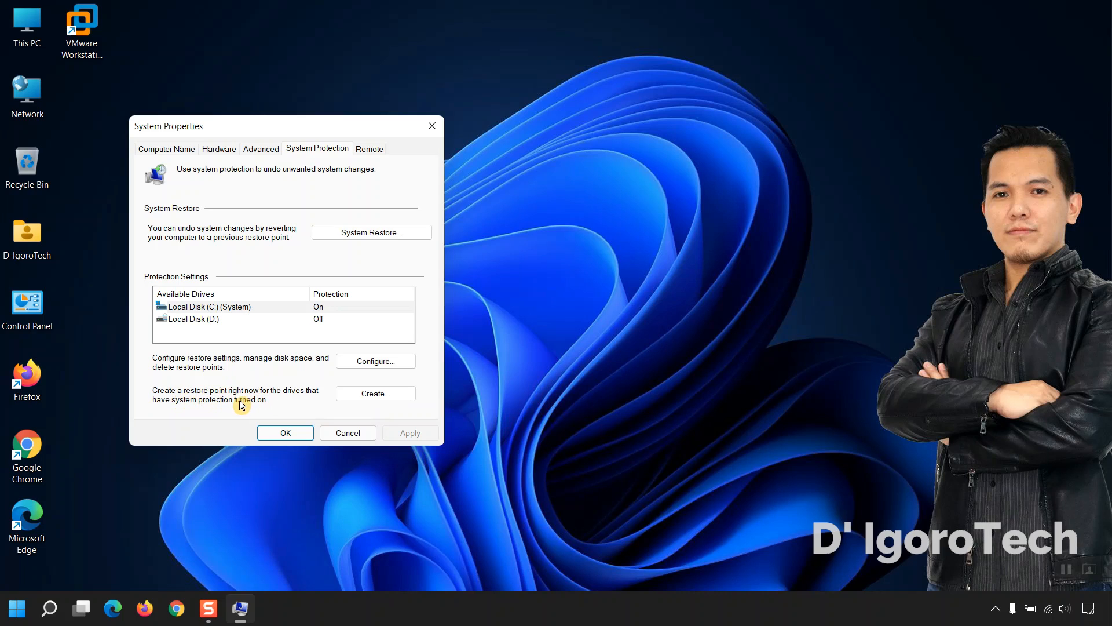
{"action": "left_click", "coordinate": [318, 308]}
{"action": "left_click", "coordinate": [374, 393]}
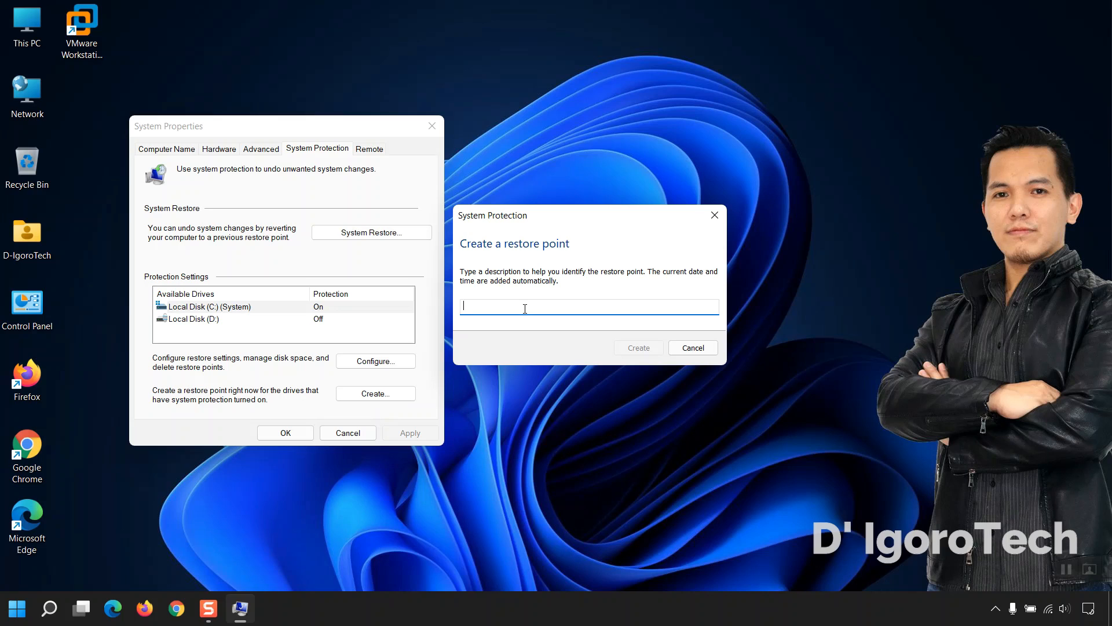
{"action": "type", "text": "Restore Point July 2021"}
{"action": "left_click", "coordinate": [639, 348]}
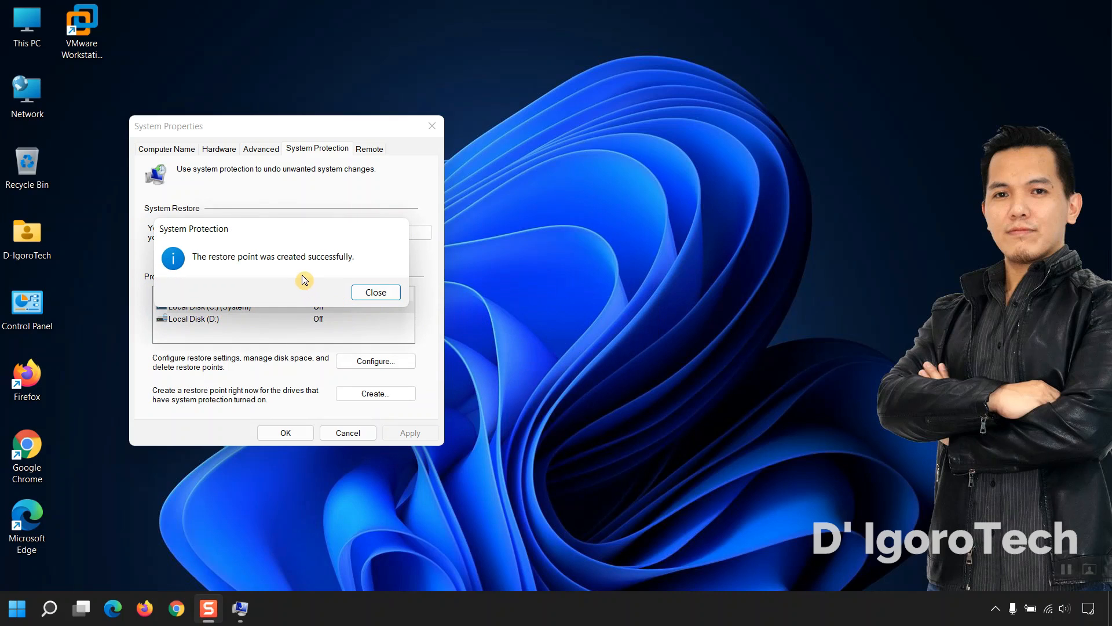
Dismiss the restore point creation message, and search for "restore" to reopen the restore point settings
{"action": "left_click_drag", "start_coordinate": [306, 243], "coordinate": [605, 293]}
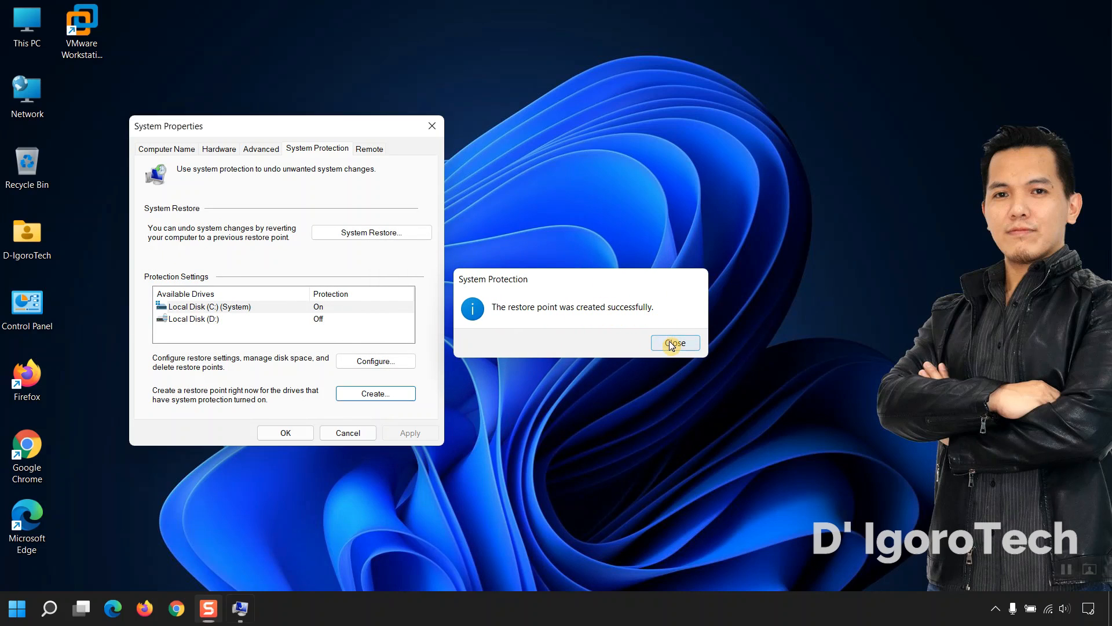
{"action": "left_click", "coordinate": [672, 345]}
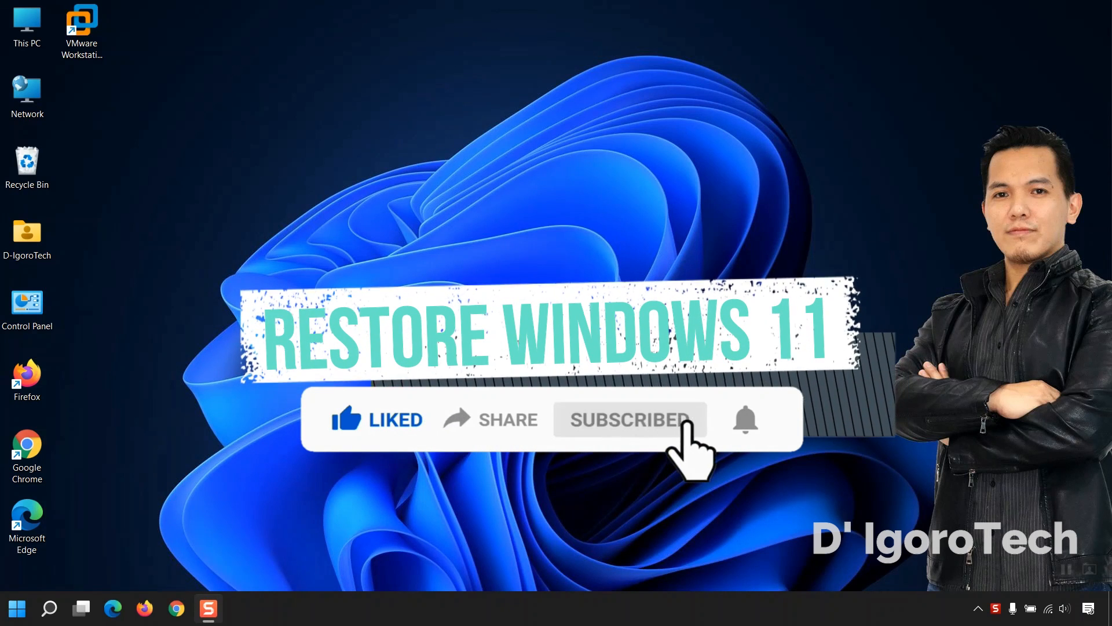
{"action": "left_click", "coordinate": [50, 609]}
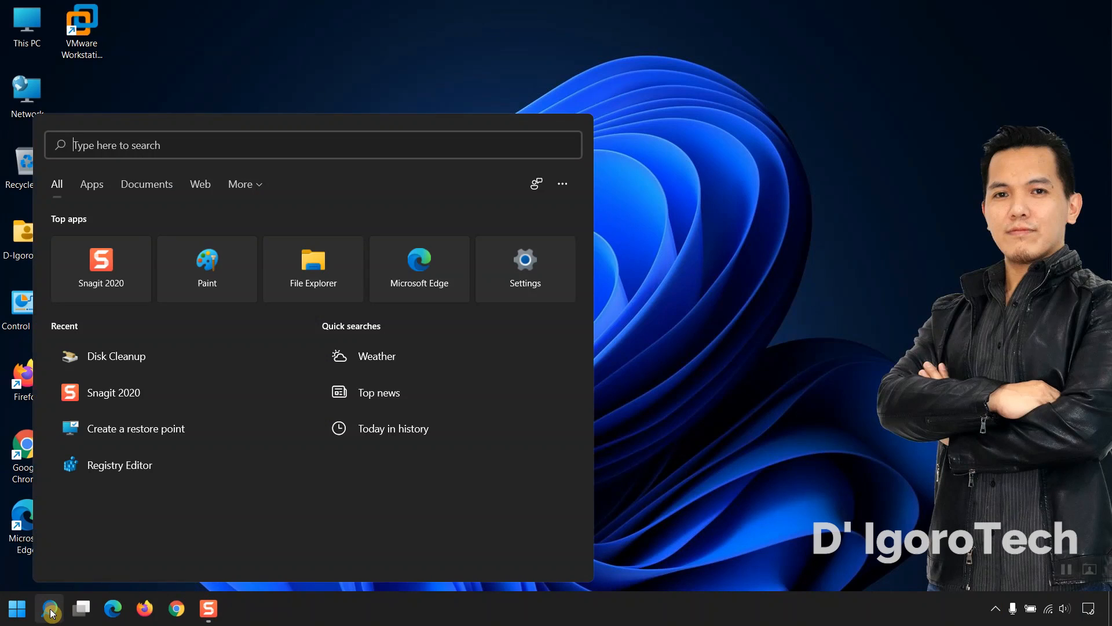
{"action": "type", "text": "restore"}
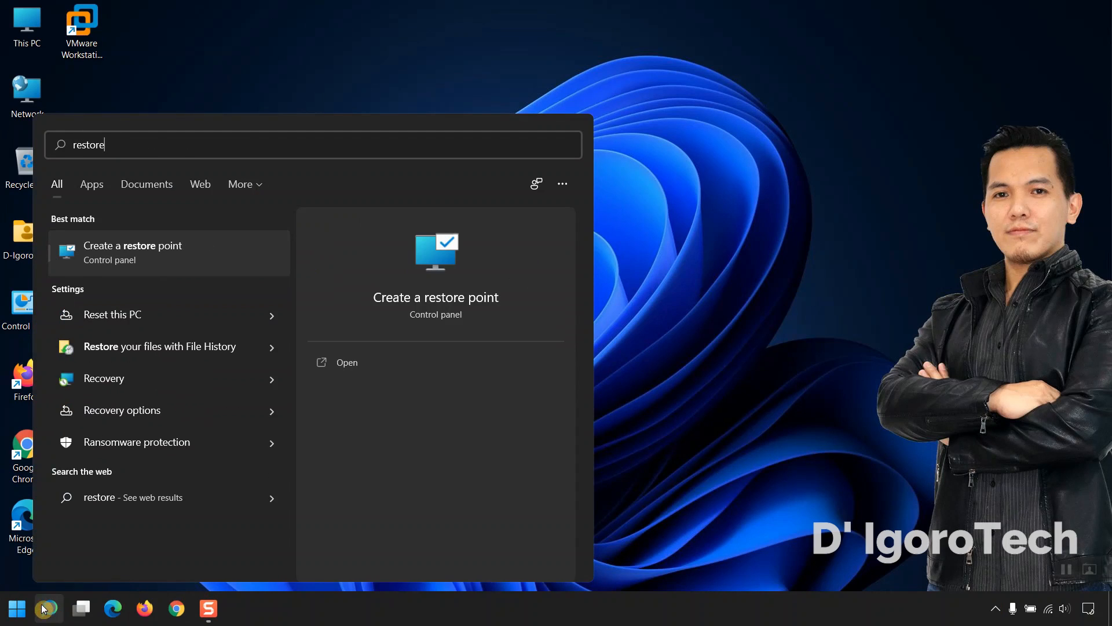
{"action": "left_click", "coordinate": [137, 261]}
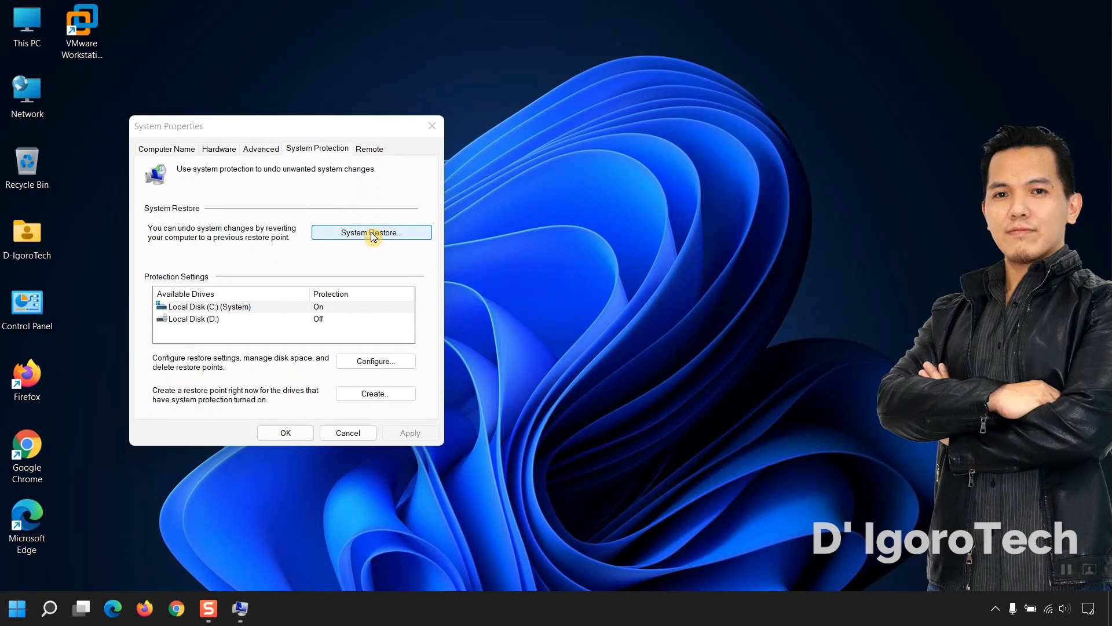
Start System Restore, select "Restore Point July 2021" and scan it for affected programs
{"action": "left_click", "coordinate": [372, 232]}
{"action": "left_click", "coordinate": [755, 429]}
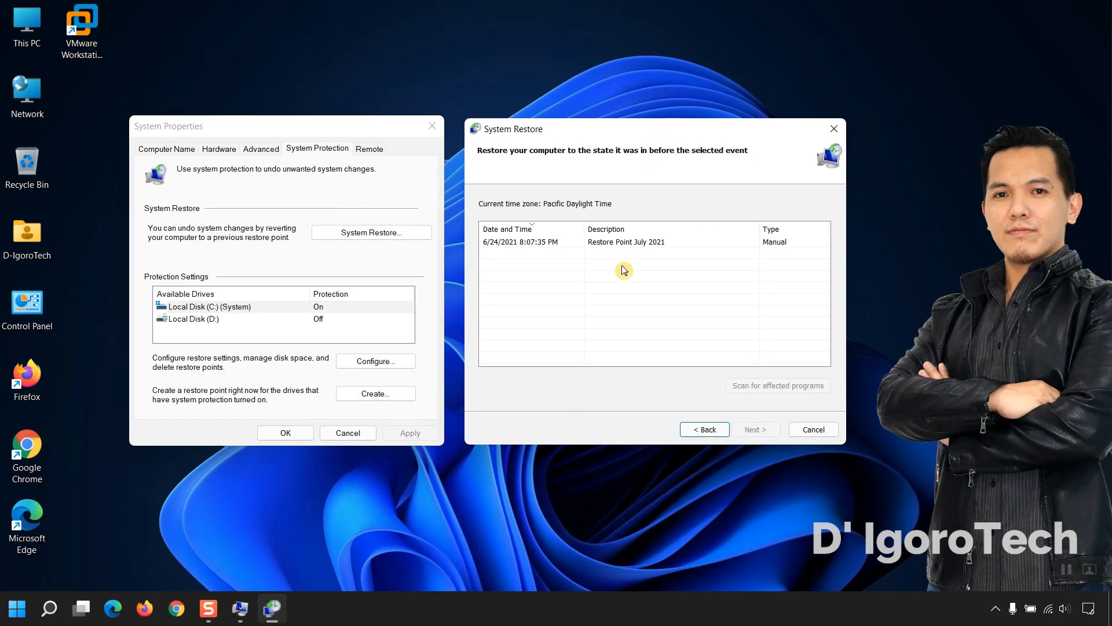
{"action": "left_click", "coordinate": [617, 246]}
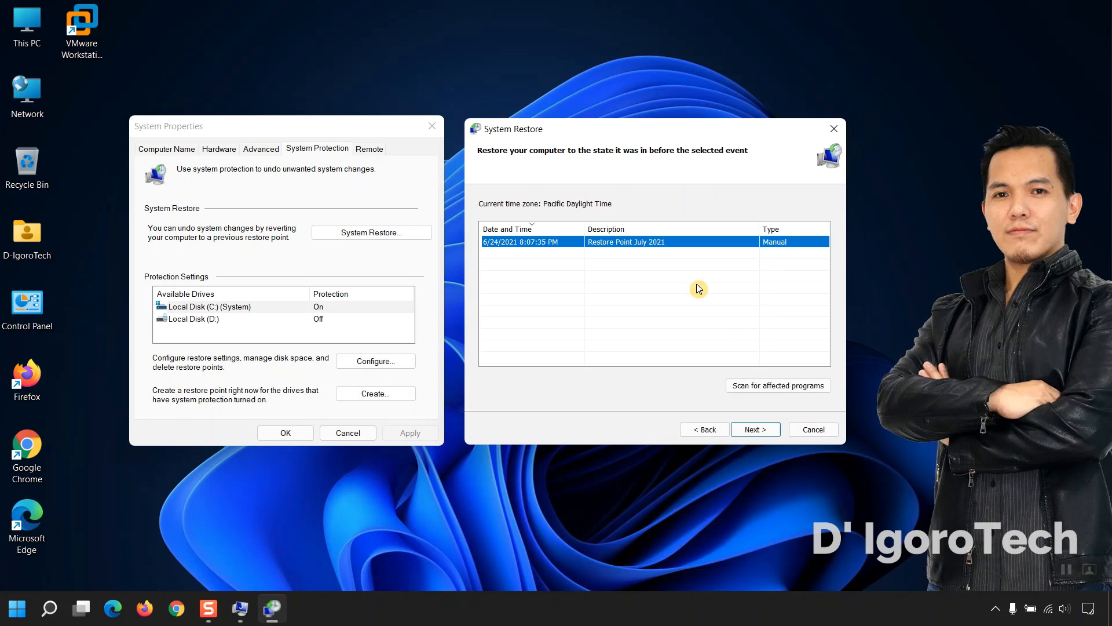
{"action": "left_click", "coordinate": [764, 387]}
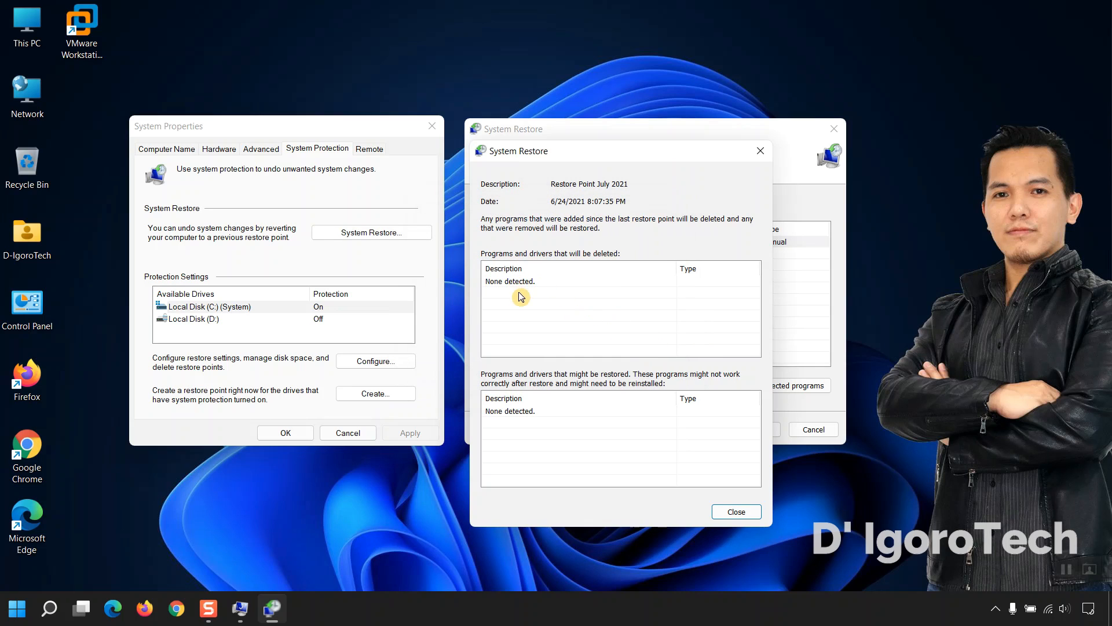
{"action": "left_click", "coordinate": [737, 511]}
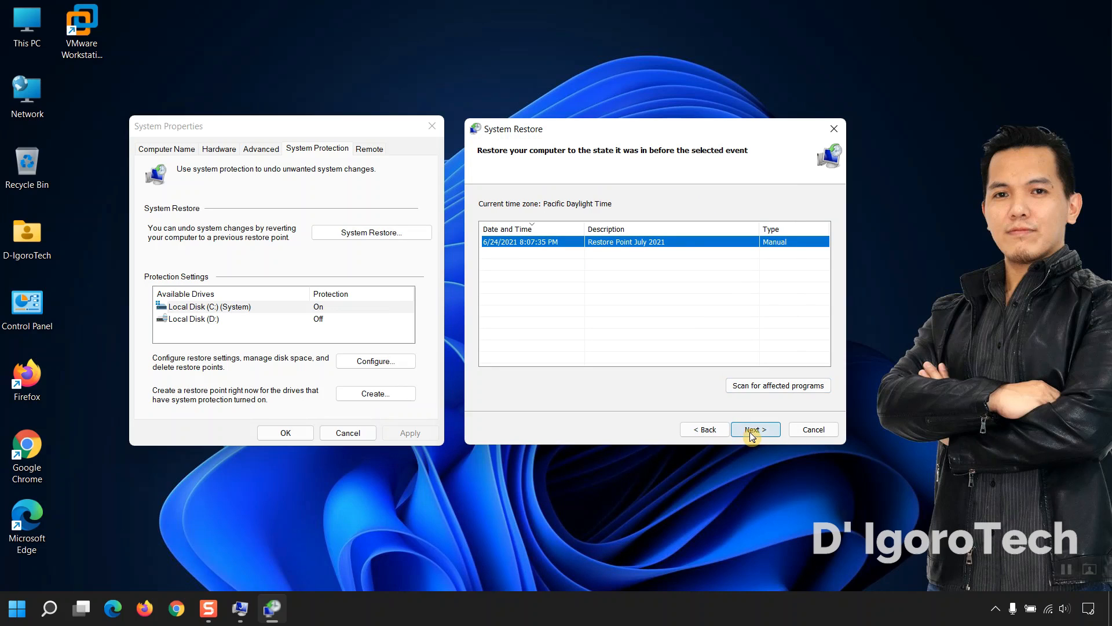
Proceed to the restore point confirmation page and review its description and the drive listed for restoring
{"action": "left_click", "coordinate": [753, 435]}
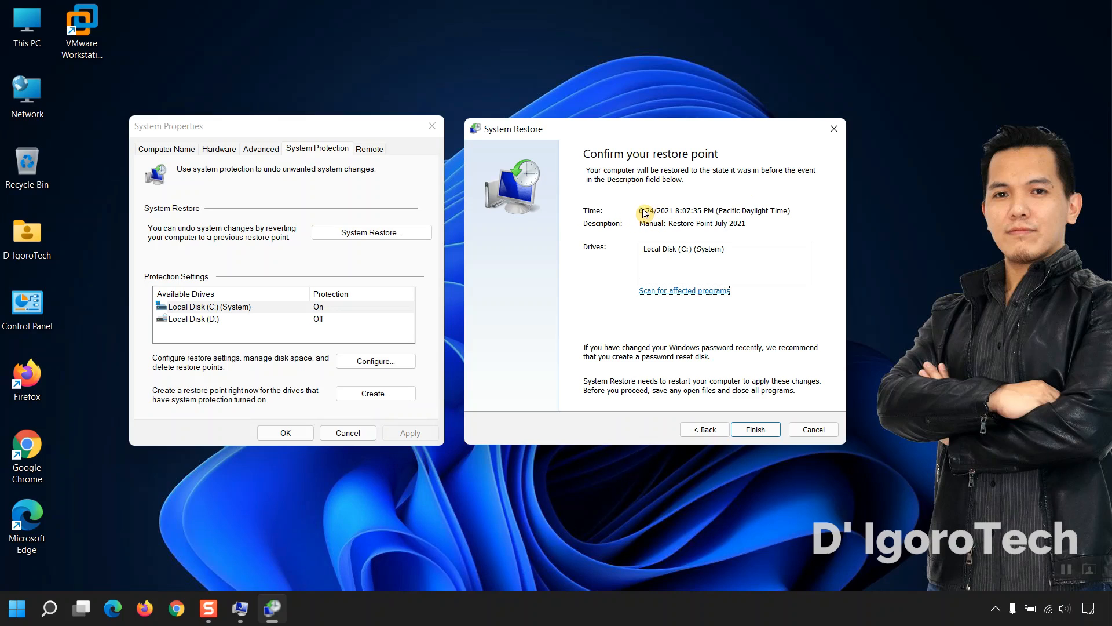
{"action": "left_click_drag", "start_coordinate": [643, 224], "coordinate": [746, 225]}
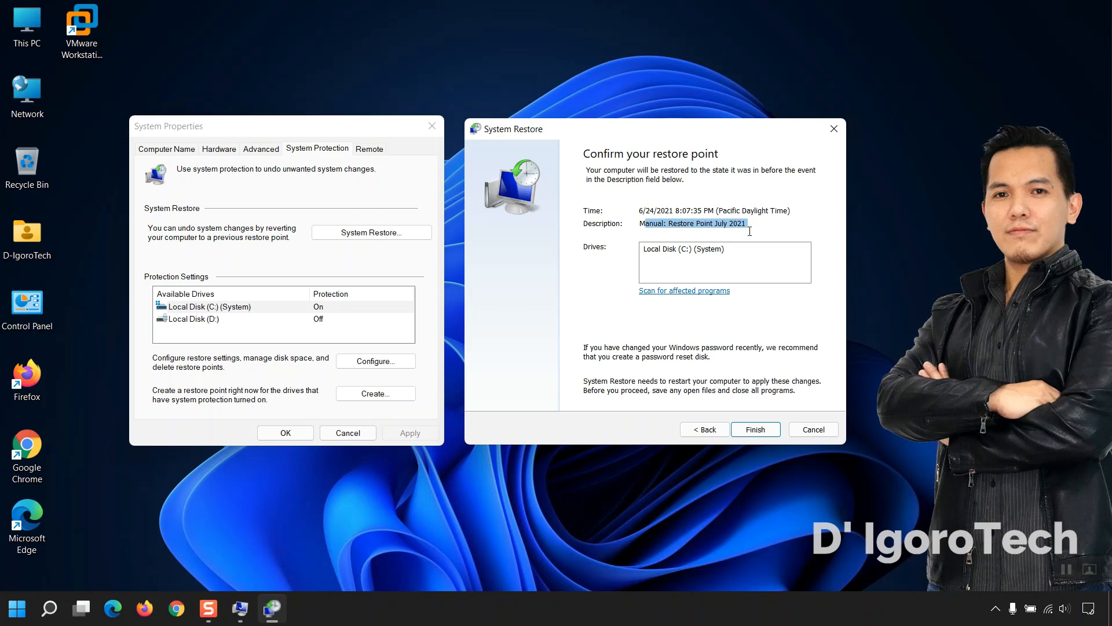
{"action": "left_click", "coordinate": [756, 234]}
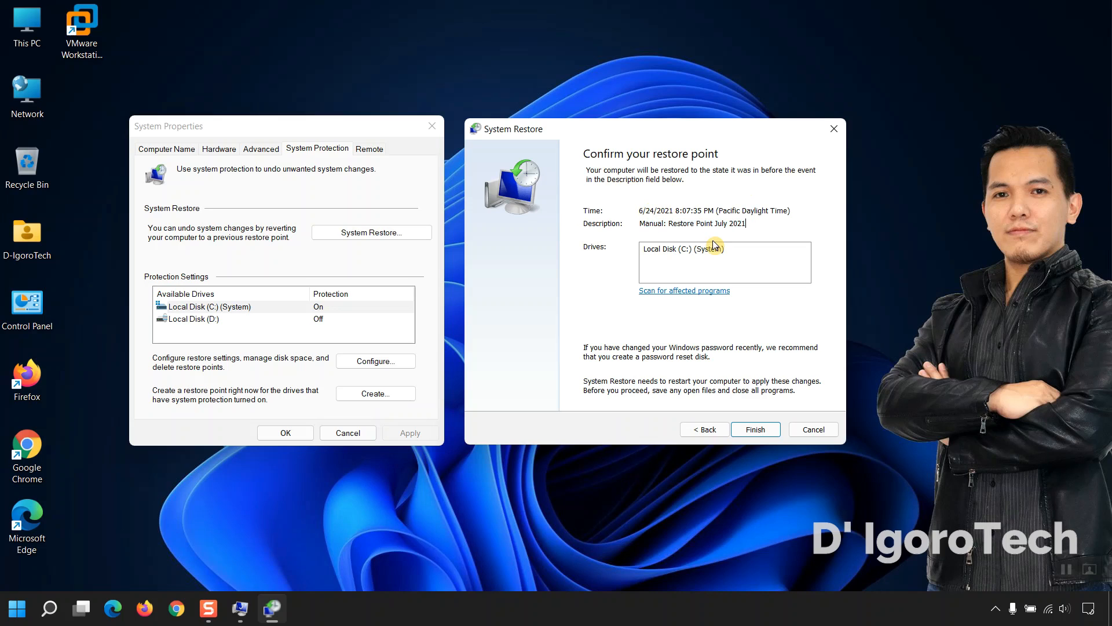
{"action": "left_click", "coordinate": [657, 250]}
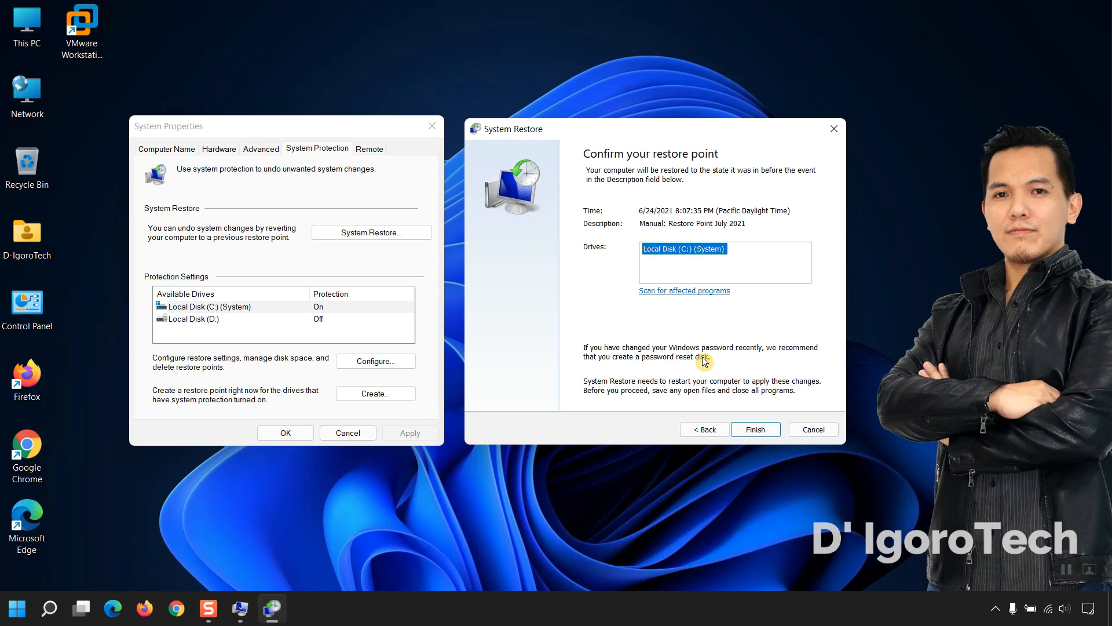